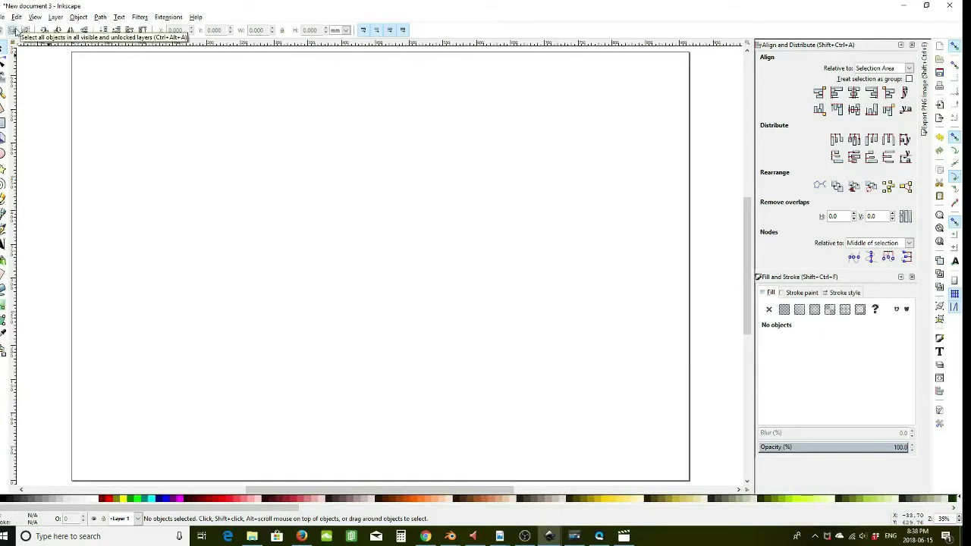
# Choose the Five_Nights_At_Freddys_papercraft PDF for import into the blank document
pyautogui.click(3, 17)
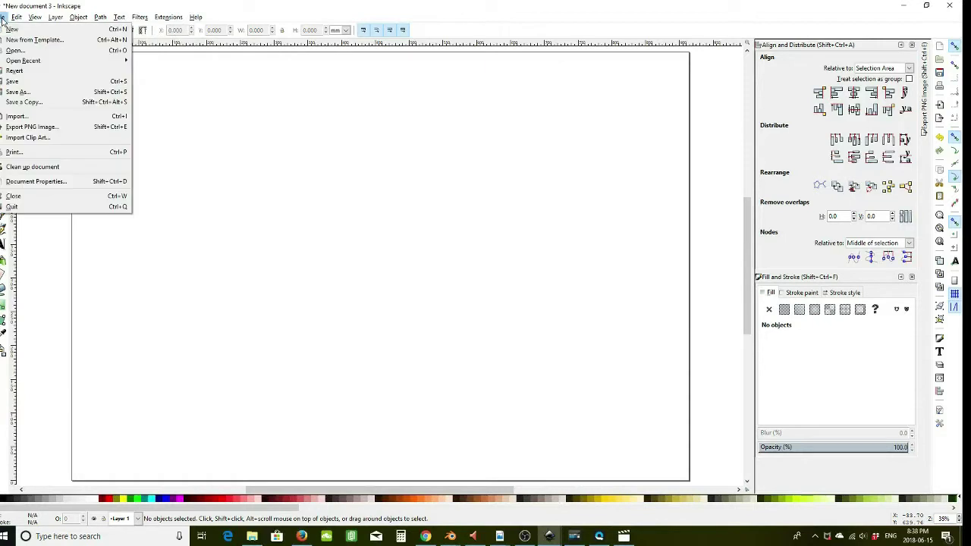
pyautogui.click(17, 116)
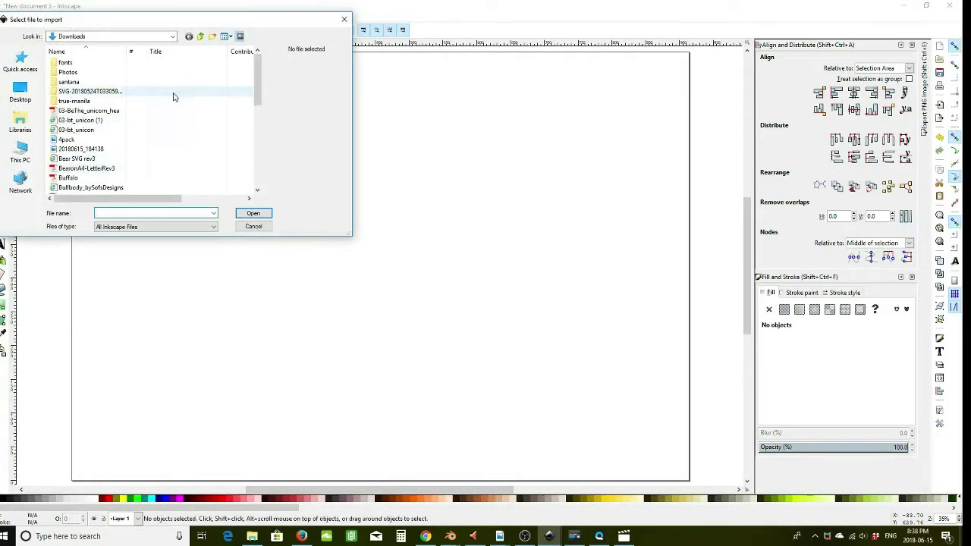
pyautogui.moveTo(254, 86); pyautogui.dragTo(255, 116)
pyautogui.click(114, 121)
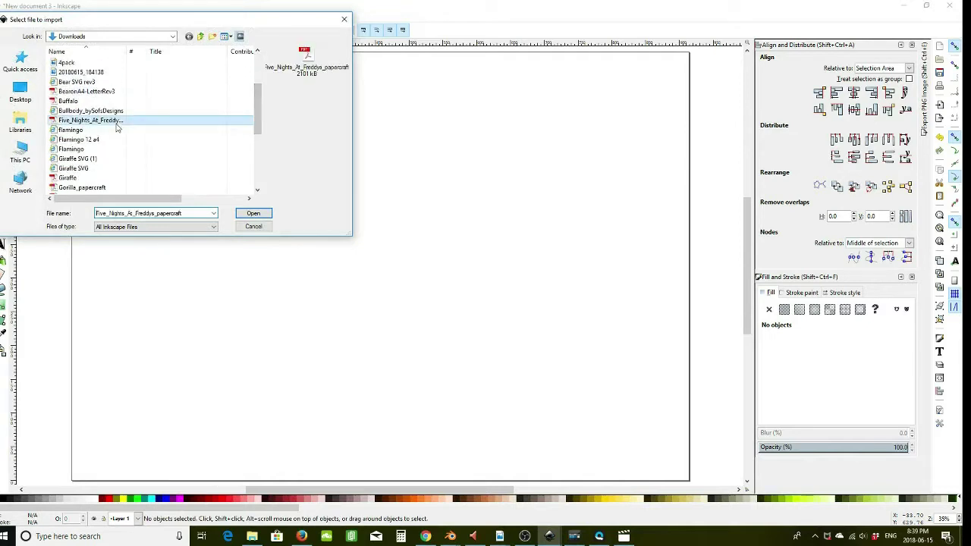
pyautogui.click(253, 214)
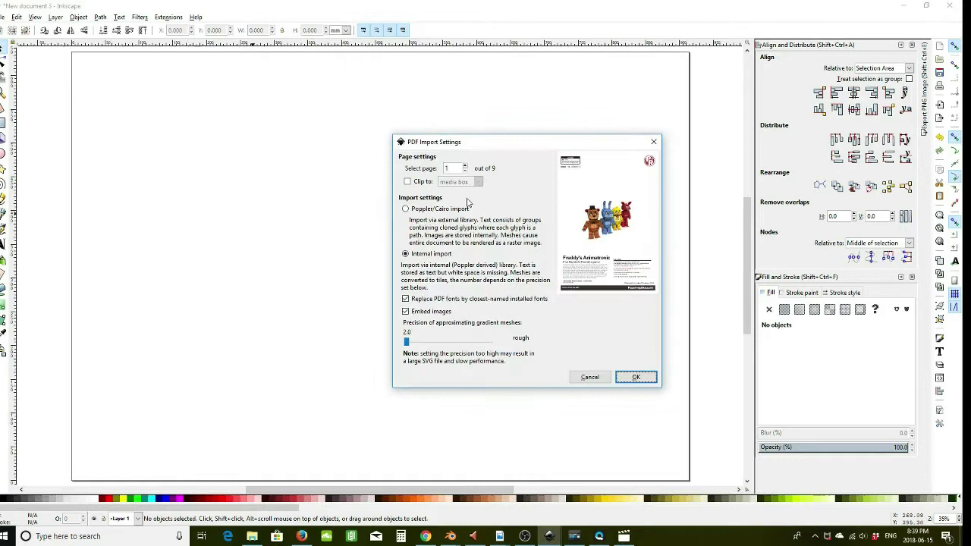
# Import page 2 of the PDF, clipped to its trim box
pyautogui.click(408, 182)
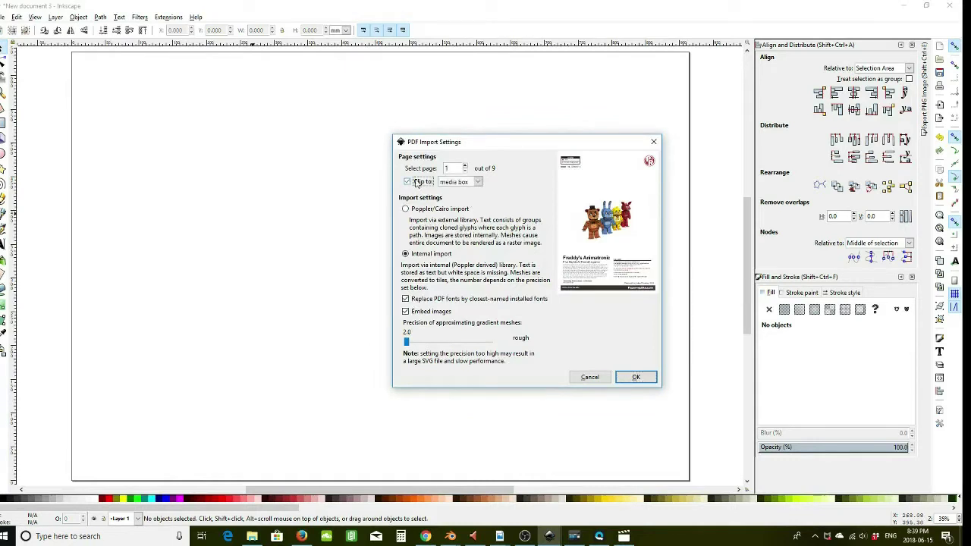
pyautogui.doubleClick(456, 169)
pyautogui.press('Tab')
pyautogui.click(477, 182)
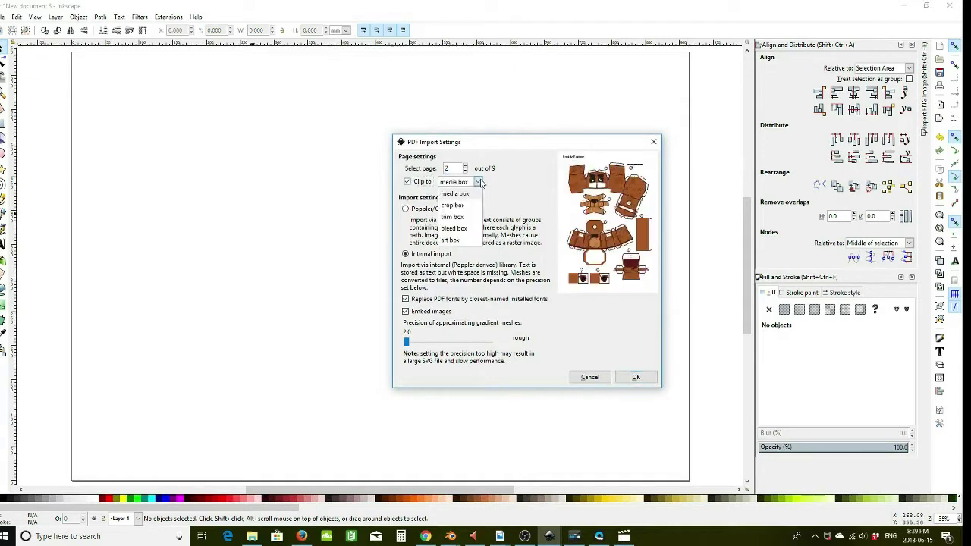
pyautogui.click(451, 218)
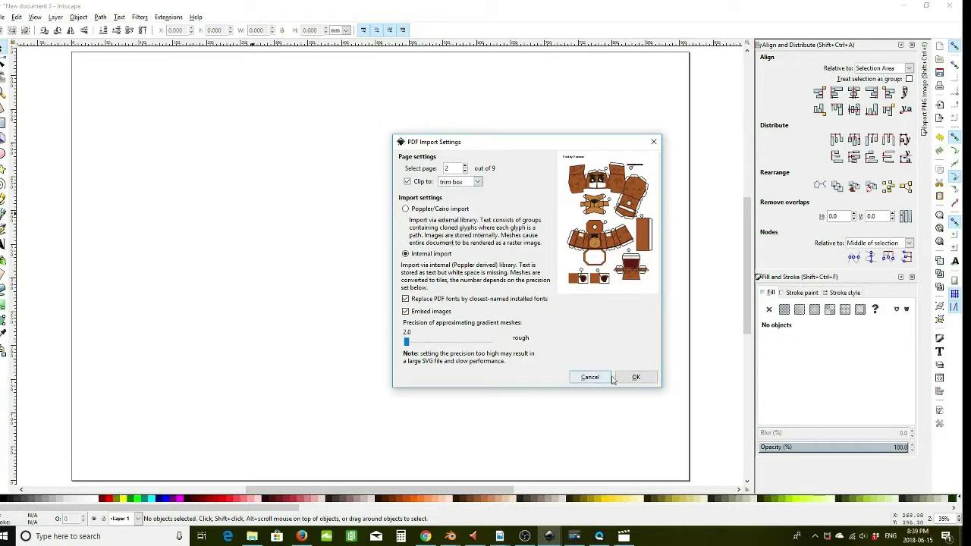
pyautogui.click(644, 380)
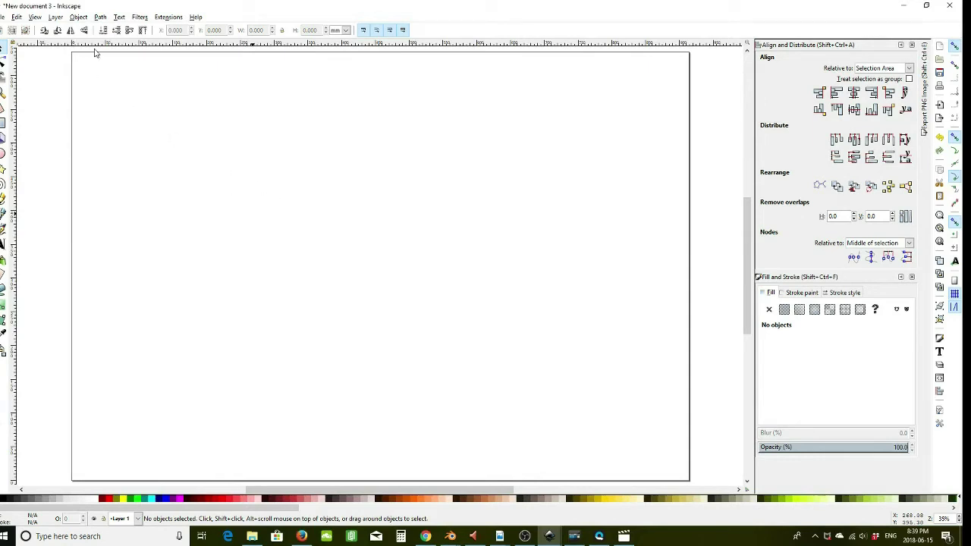
# Shift the first sheet left and choose the Freddy papercraft PDF for import again
pyautogui.moveTo(377, 216); pyautogui.dragTo(292, 217)
pyautogui.click(3, 17)
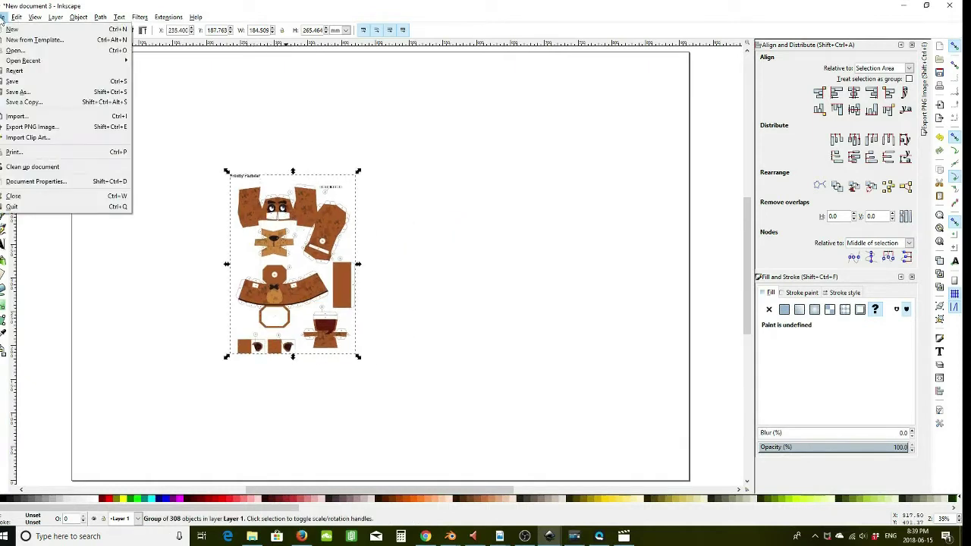
pyautogui.click(23, 119)
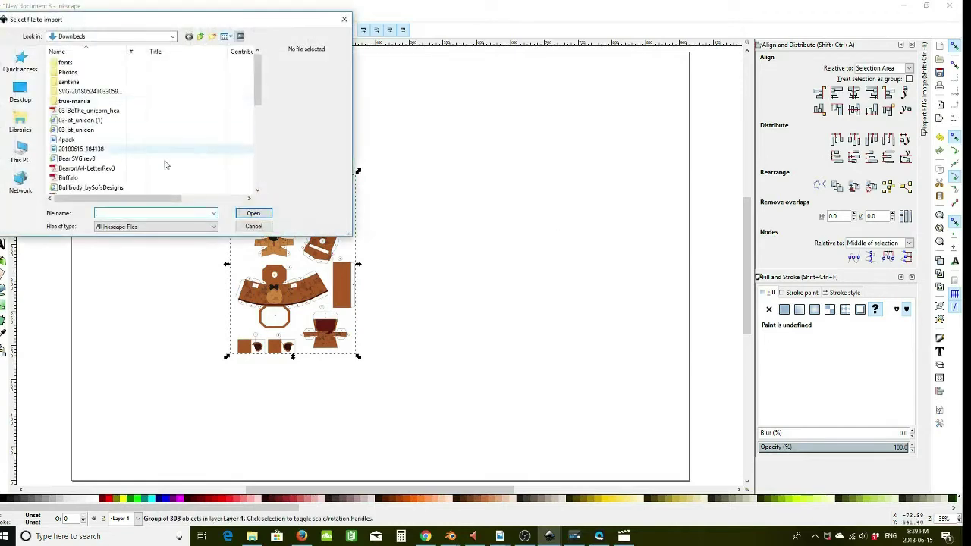
pyautogui.scroll(-4, 131, 182)
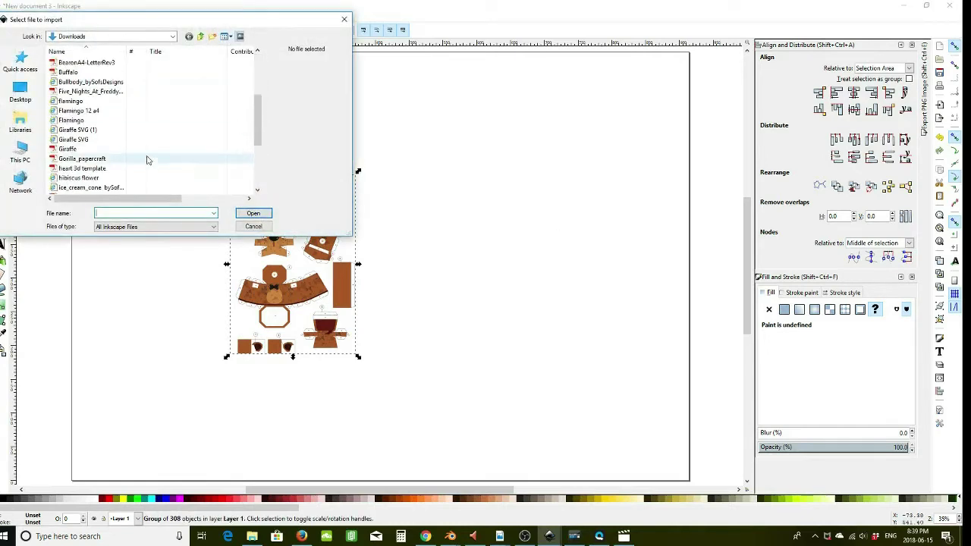
pyautogui.click(89, 91)
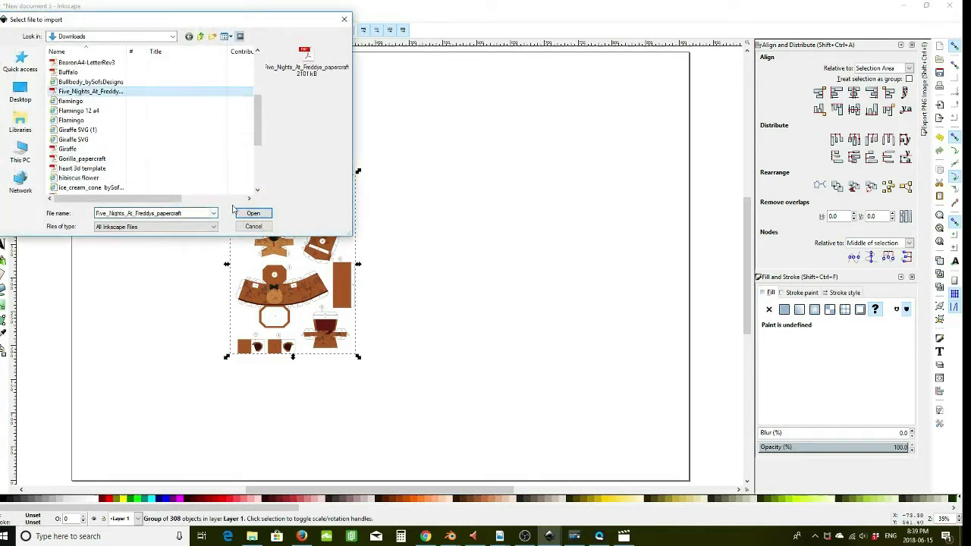
pyautogui.click(254, 214)
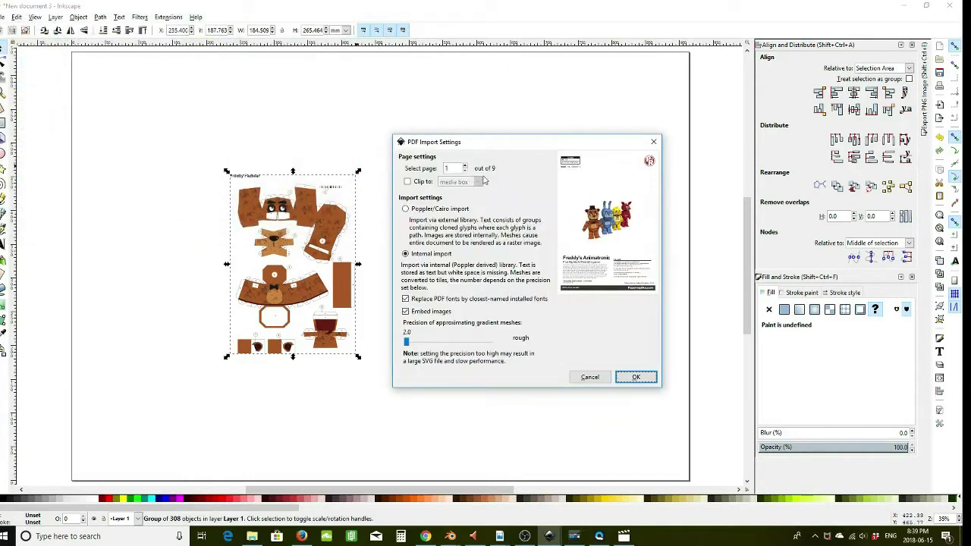
# Import page 3 clipped to its trim box and place it beside the first sheet
pyautogui.click(462, 166)
pyautogui.click(407, 182)
pyautogui.click(478, 182)
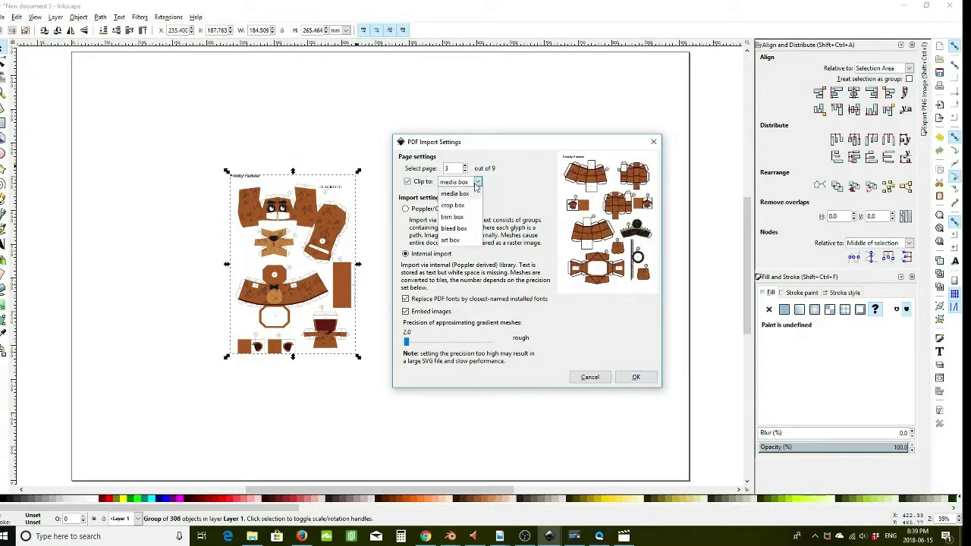
pyautogui.click(453, 216)
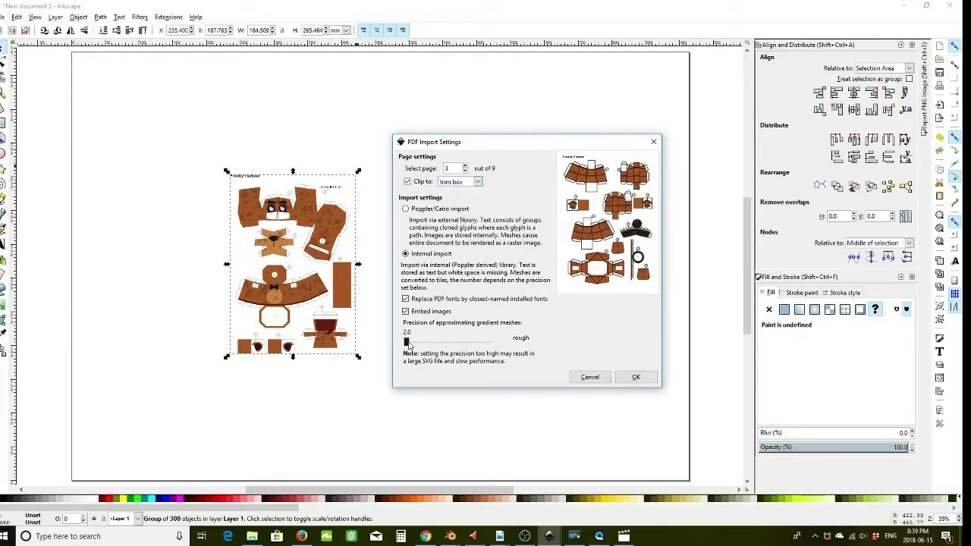
pyautogui.moveTo(407, 344); pyautogui.dragTo(491, 342)
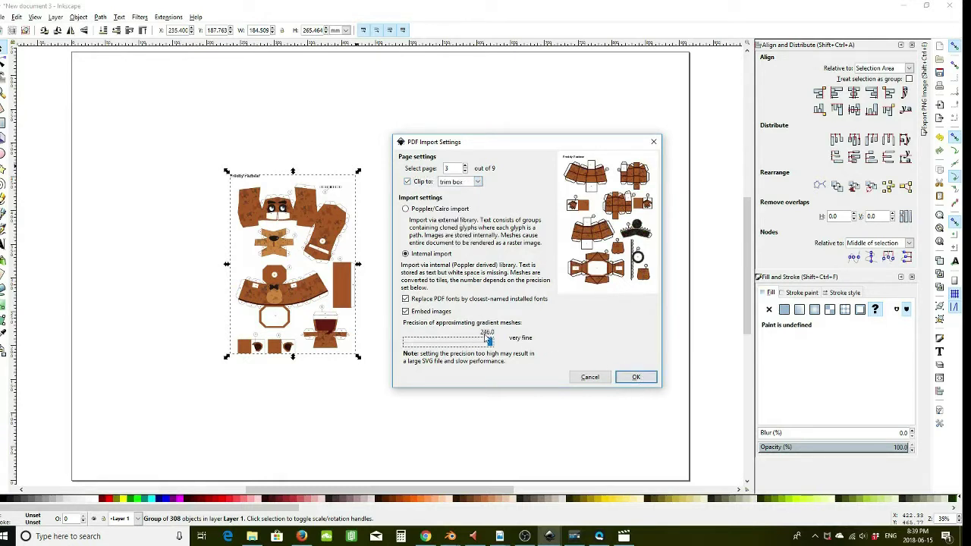
pyautogui.moveTo(487, 342)
pyautogui.mouseDown()
pyautogui.moveTo(377, 345)
pyautogui.moveTo(490, 343)
pyautogui.mouseUp()
pyautogui.click(638, 377)
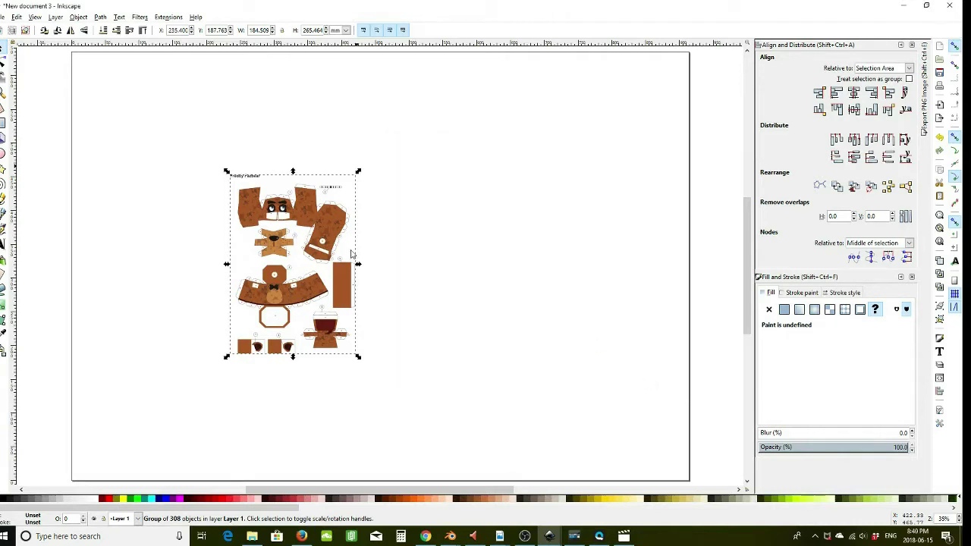
pyautogui.moveTo(332, 245); pyautogui.dragTo(412, 253)
# Select both Freddy sheets together
pyautogui.click(572, 264)
pyautogui.click(407, 252)
pyautogui.press('capslock')
pyautogui.click(319, 180)
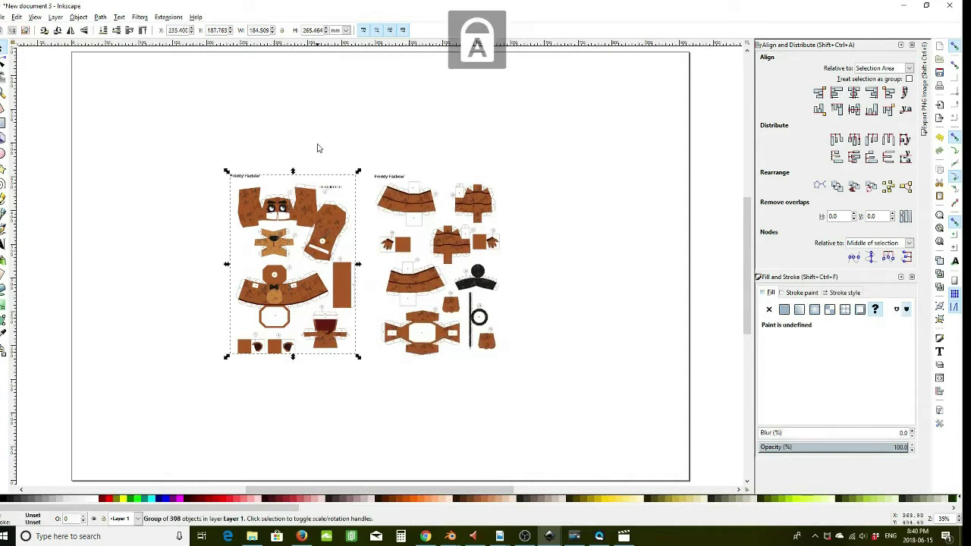
pyautogui.click(316, 138)
pyautogui.press('capslock')
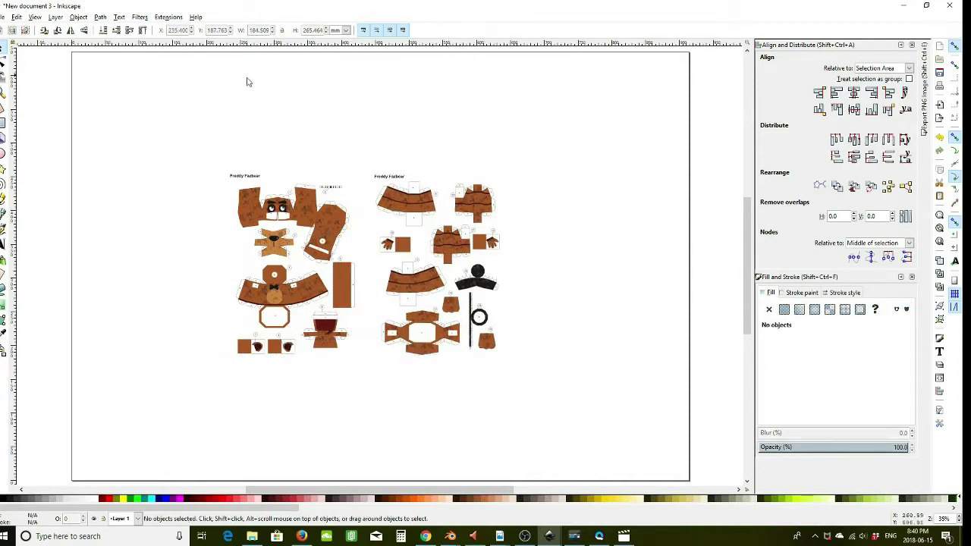
pyautogui.click(299, 210)
pyautogui.press('capslock')
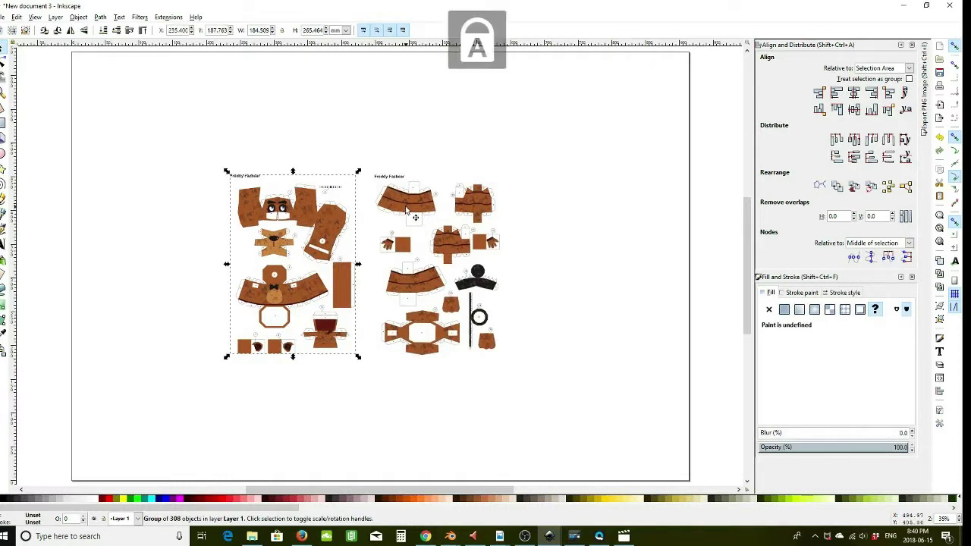
pyautogui.click(406, 210)
pyautogui.keyDown('shift'); pyautogui.click(303, 221); pyautogui.keyUp('shift')
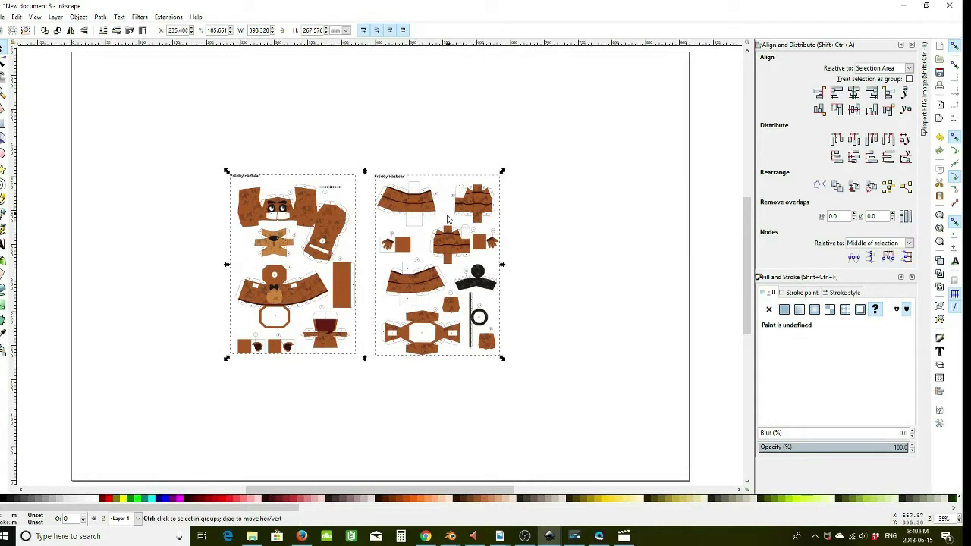
# Move both sheets to the page's top-left and scale them proportionally to about 902 × 606 mm
pyautogui.moveTo(428, 214); pyautogui.dragTo(275, 86)
pyautogui.click(282, 30)
pyautogui.moveTo(347, 236); pyautogui.dragTo(688, 474)
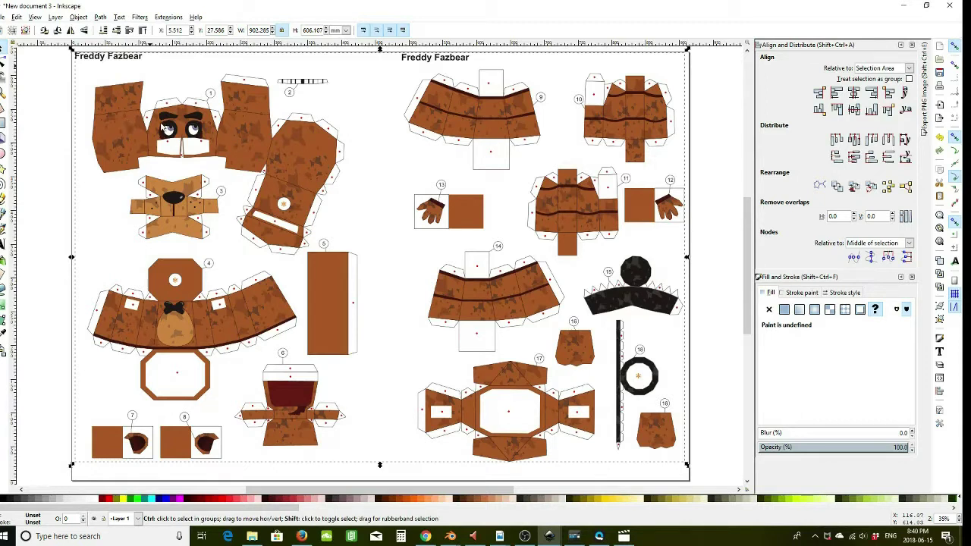
# Ungroup the sheets and delete the left Freddy Fazbear title
pyautogui.hotkey('ctrl', 'shift', 'g')
pyautogui.click(3, 65)
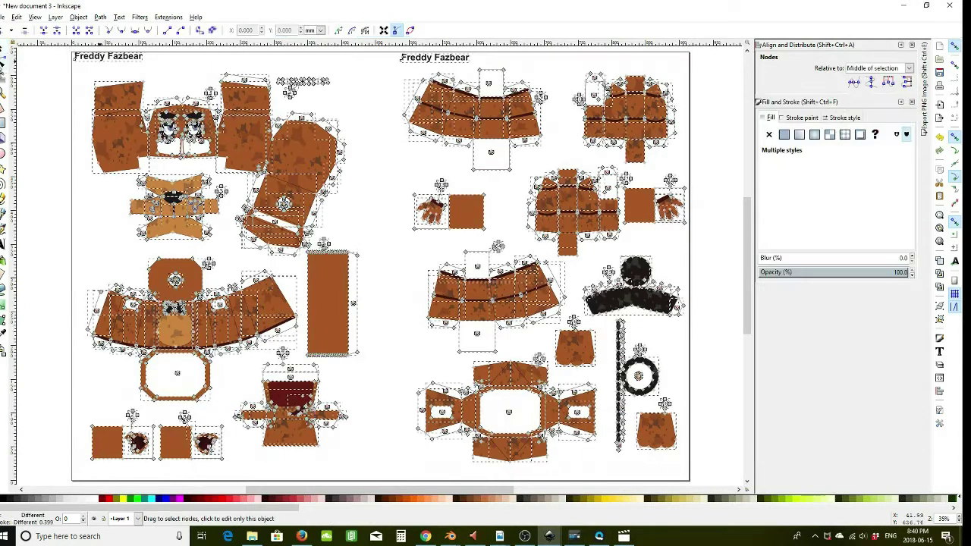
pyautogui.click(86, 64)
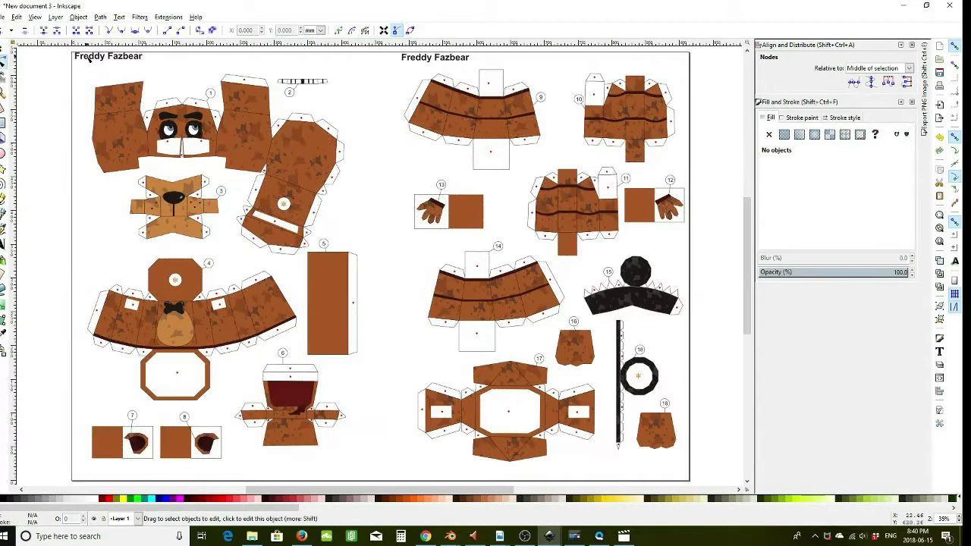
pyautogui.click(195, 118)
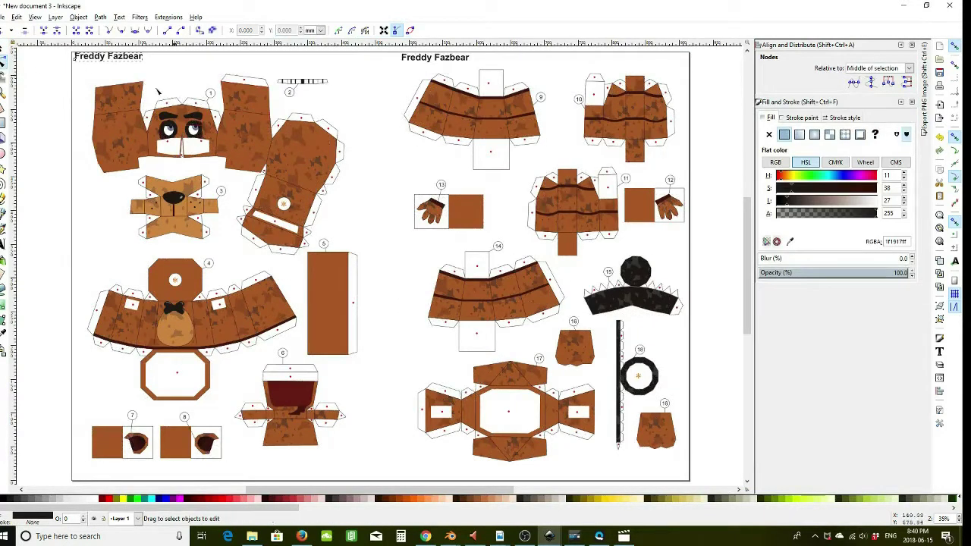
pyautogui.click(294, 86)
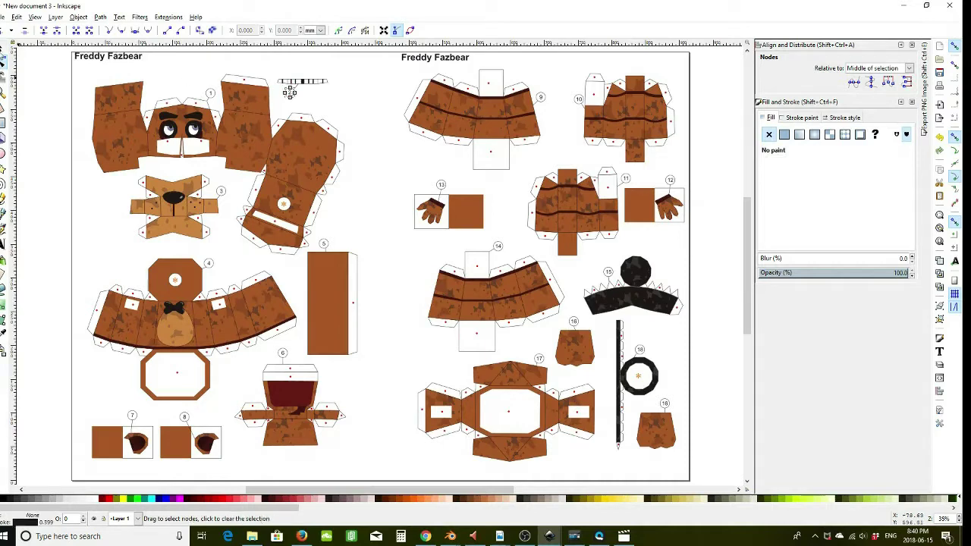
pyautogui.press('s')
pyautogui.click(138, 58)
pyautogui.press('Delete')
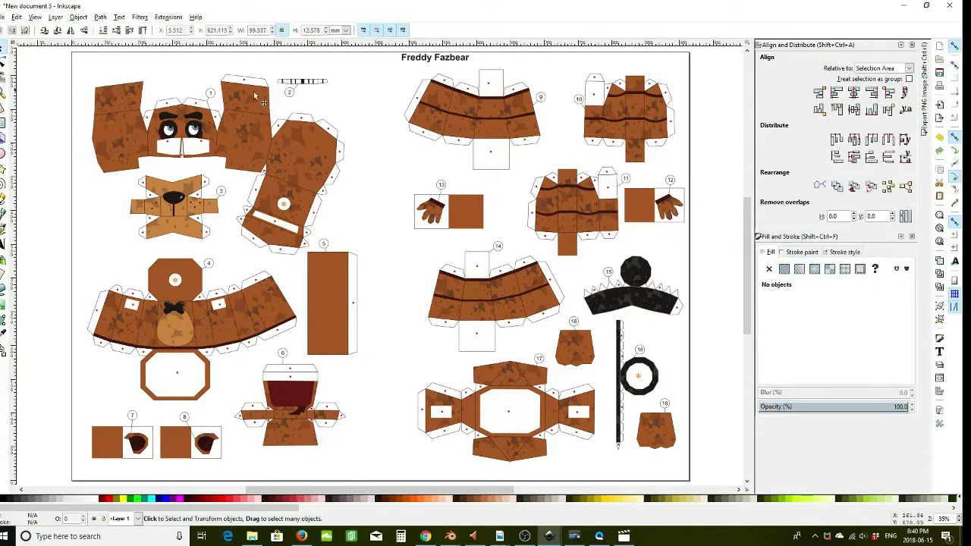
# Remove number labels 2 and 13 and the small objects around them
pyautogui.click(293, 95)
pyautogui.press('Escape')
pyautogui.click(291, 97)
pyautogui.press('Escape')
pyautogui.click(214, 99)
pyautogui.press('Escape')
pyautogui.click(208, 99)
pyautogui.press('Escape')
pyautogui.click(442, 187)
pyautogui.press('Escape')
pyautogui.click(442, 188)
pyautogui.press('Escape')
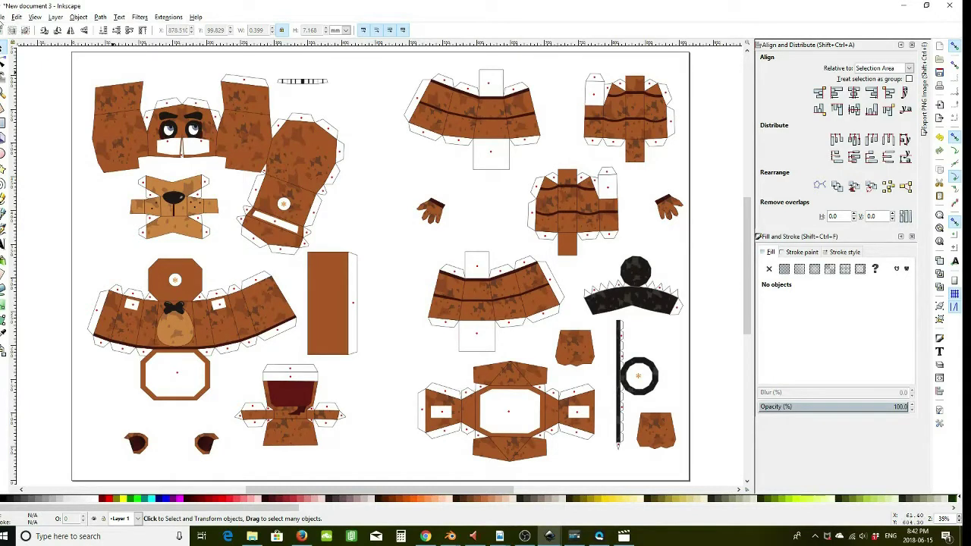
pyautogui.click(3, 17)
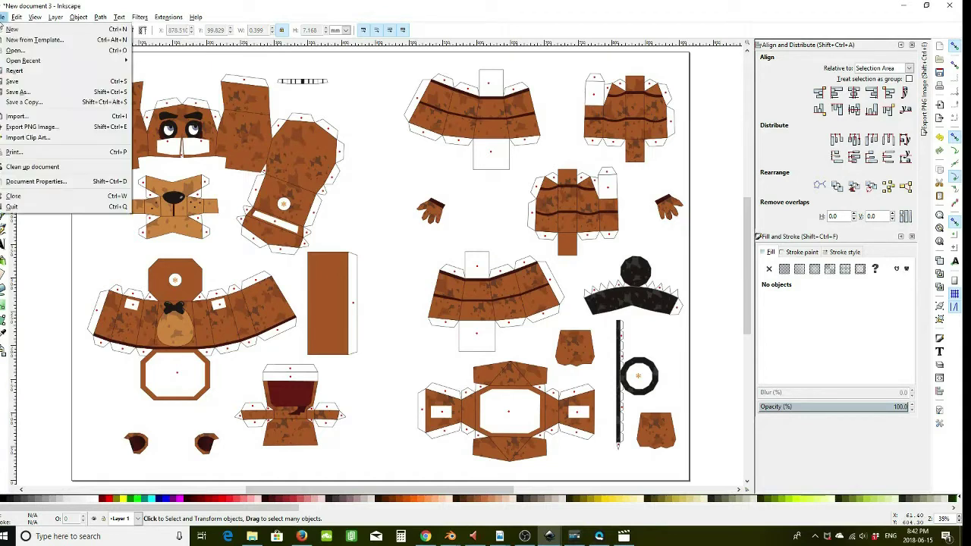
# Save the layout as a Cairo PNG, Freddy.png on the Desktop, replacing the existing file
pyautogui.click(30, 93)
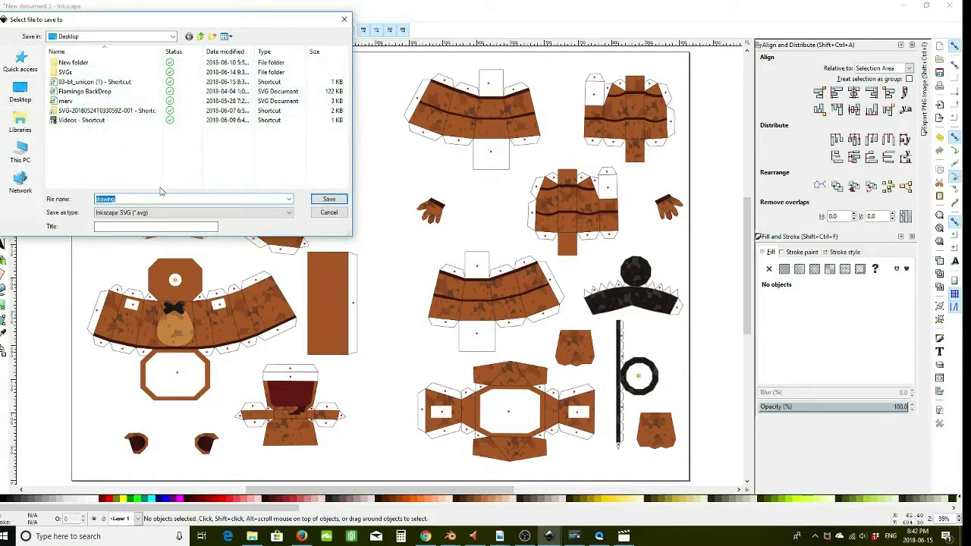
pyautogui.click(277, 217)
pyautogui.click(152, 248)
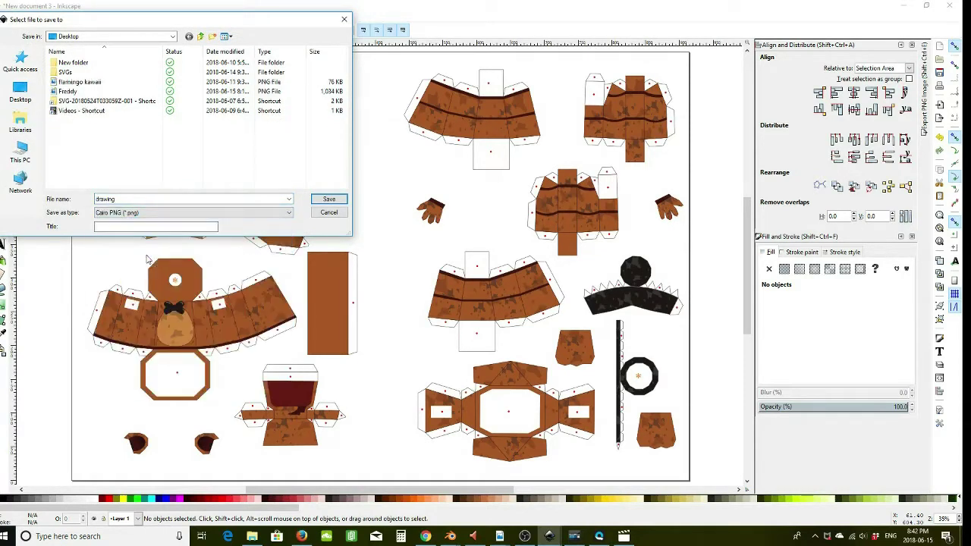
pyautogui.click(81, 93)
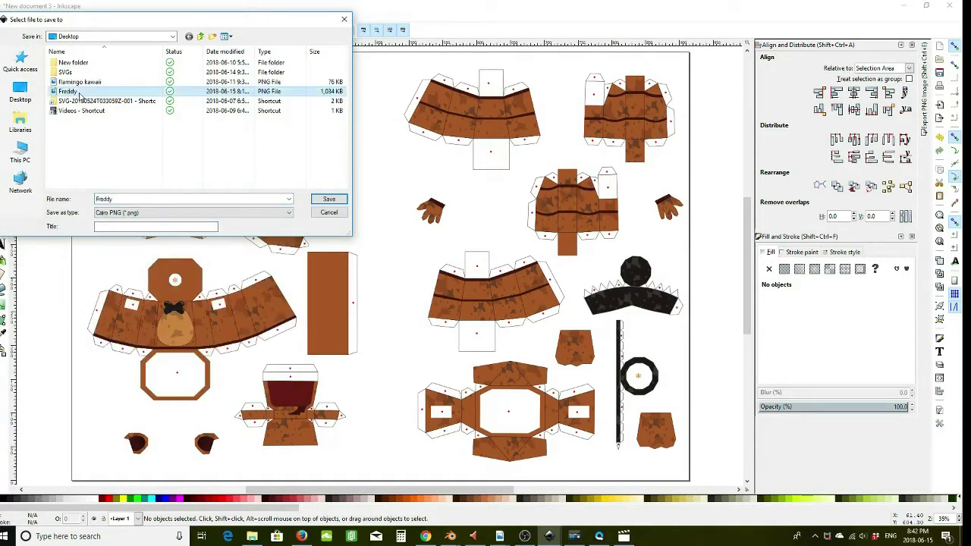
pyautogui.click(329, 199)
pyautogui.click(552, 312)
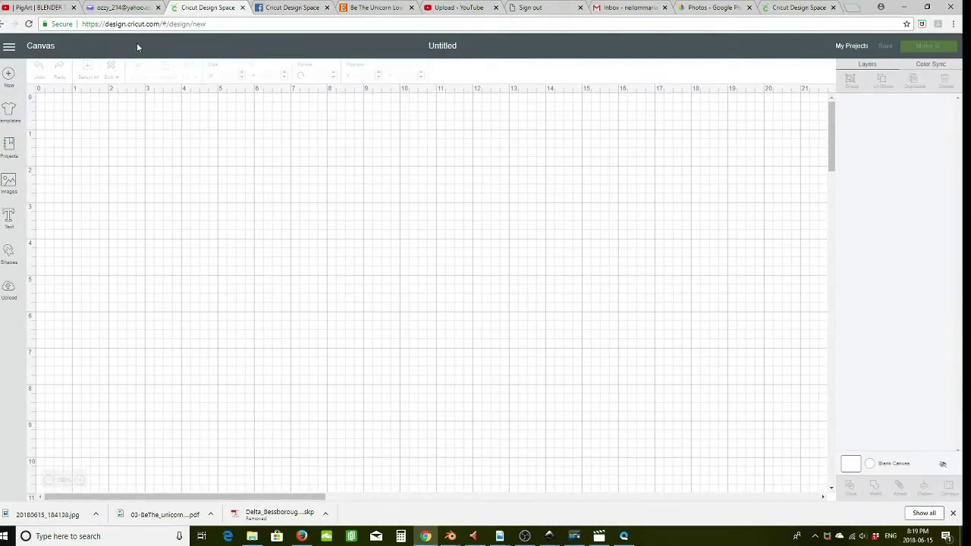
# Upload Freddy.png from the Desktop and set its image type to Complex
pyautogui.click(10, 288)
pyautogui.click(251, 253)
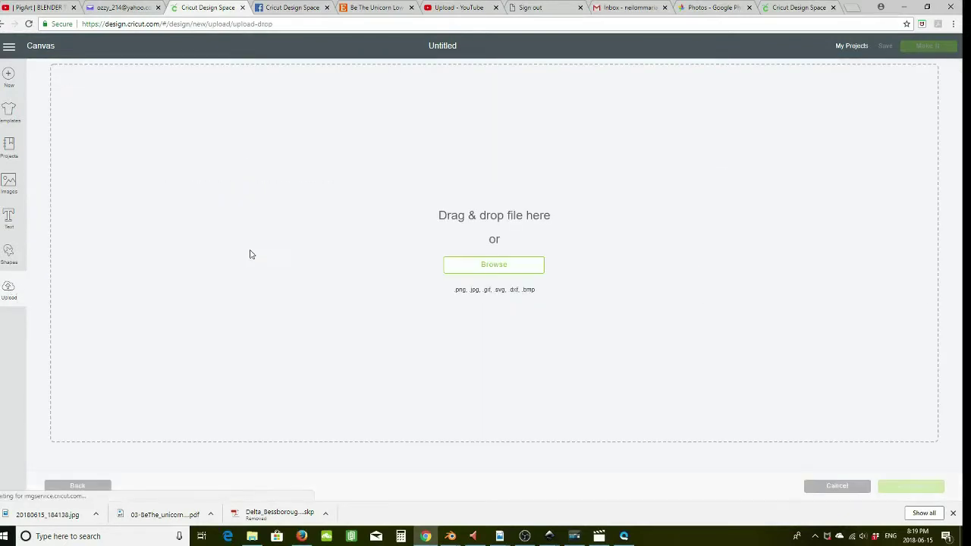
pyautogui.click(494, 269)
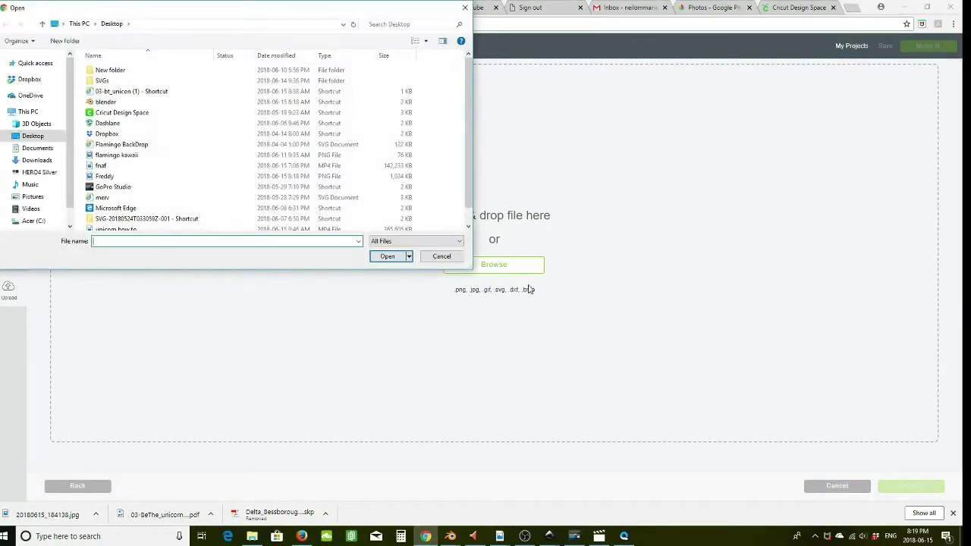
pyautogui.click(34, 55)
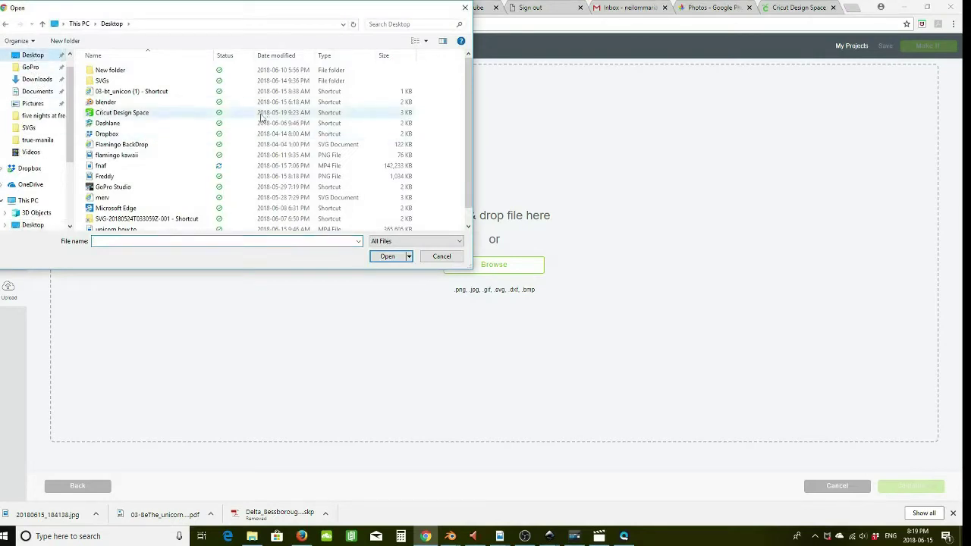
pyautogui.scroll(-1, 155, 178)
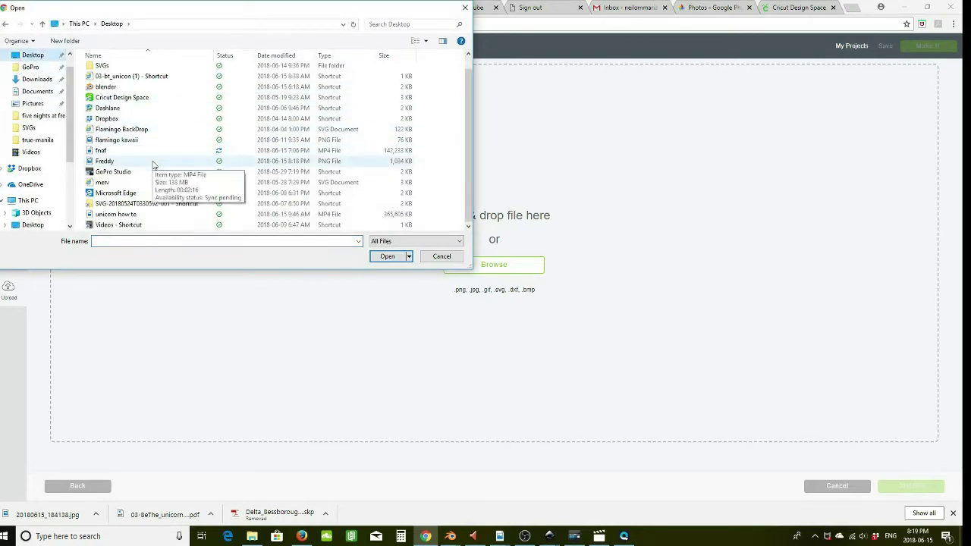
pyautogui.click(108, 162)
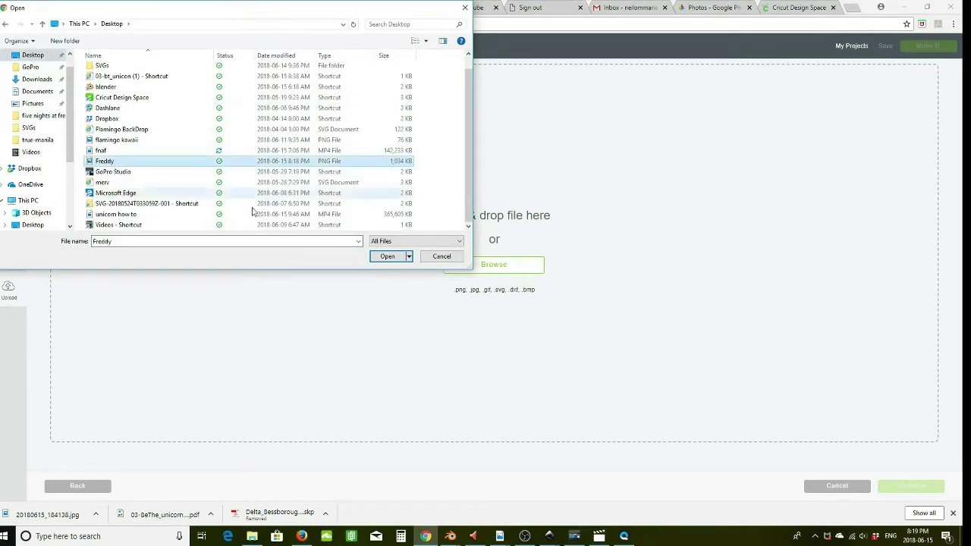
pyautogui.click(386, 256)
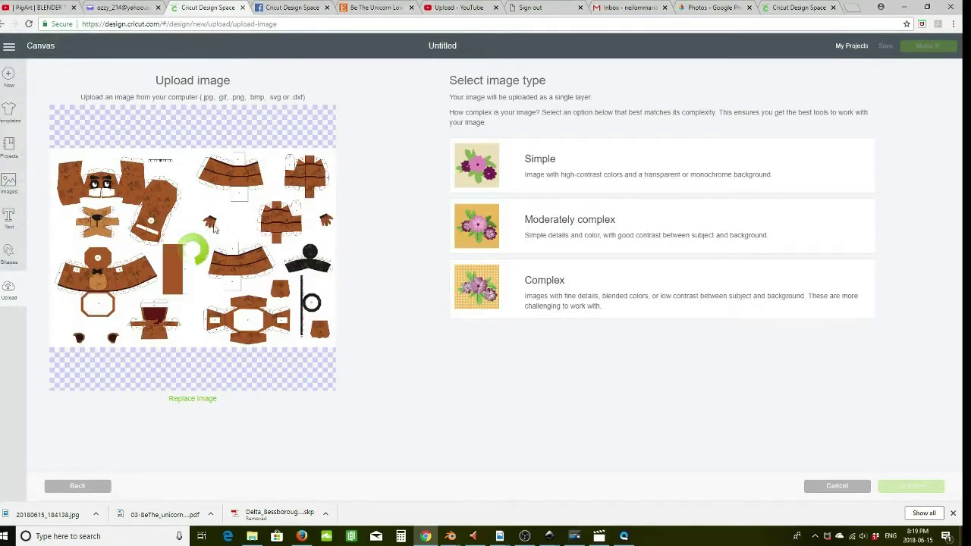
pyautogui.click(497, 293)
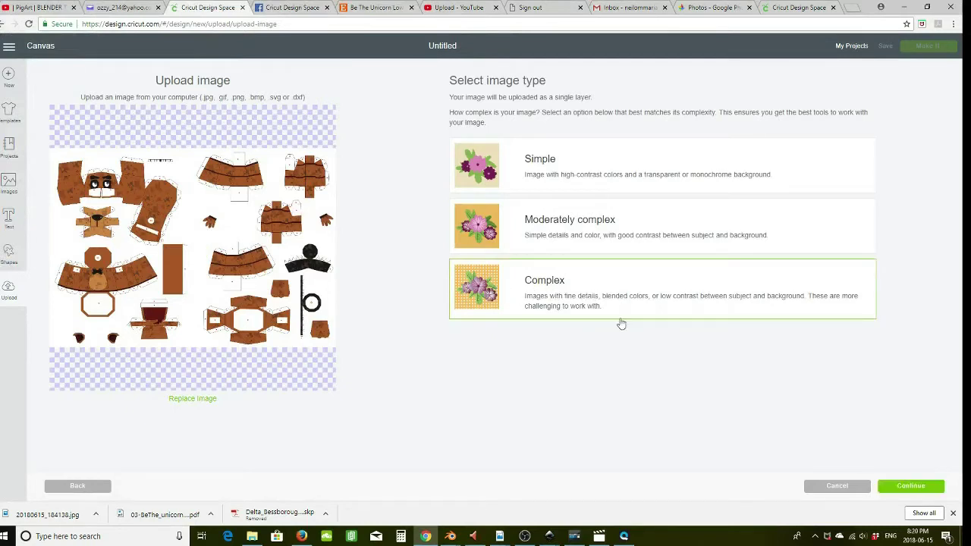
# Erase the white background and the white circles on the asterisk and octagon pieces
pyautogui.click(914, 488)
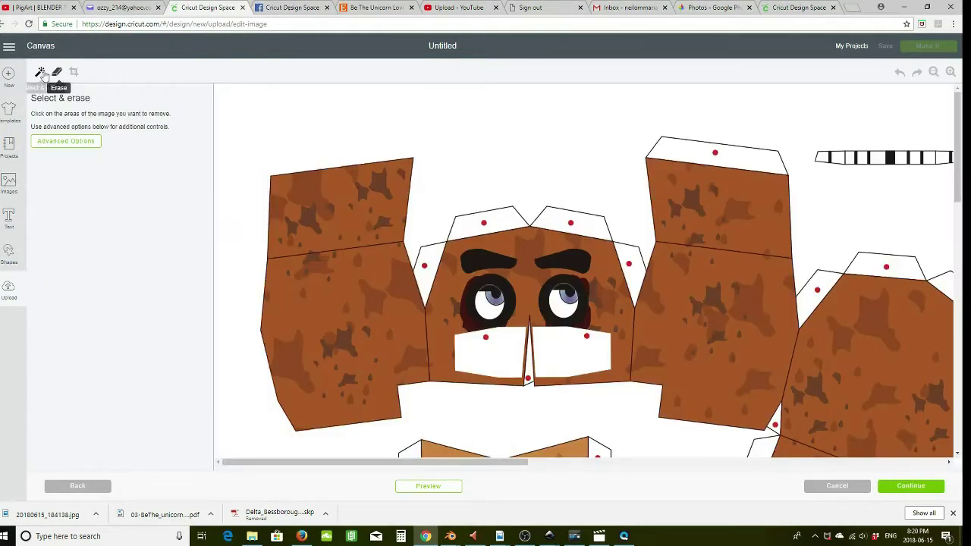
pyautogui.click(468, 133)
pyautogui.moveTo(478, 461); pyautogui.dragTo(554, 461)
pyautogui.scroll(-5, 520, 221)
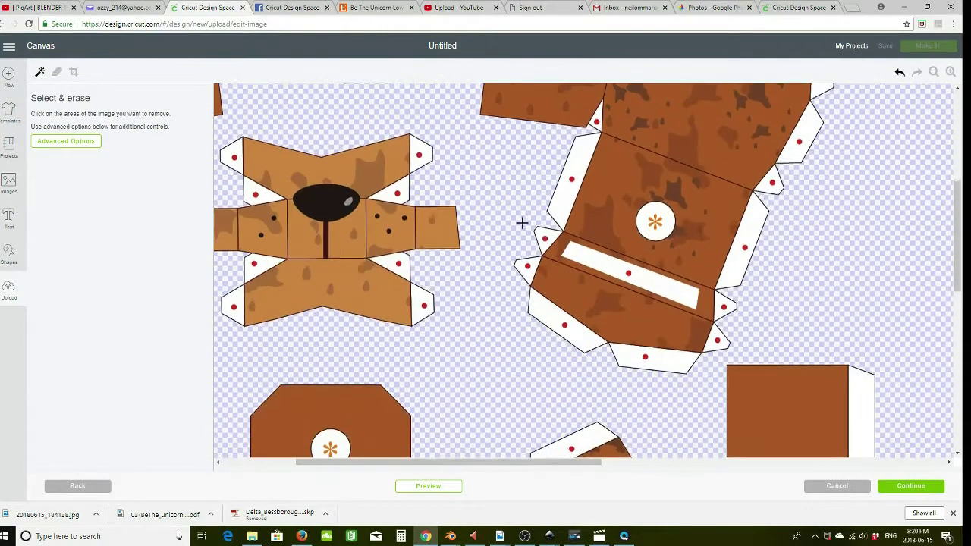
pyautogui.click(661, 224)
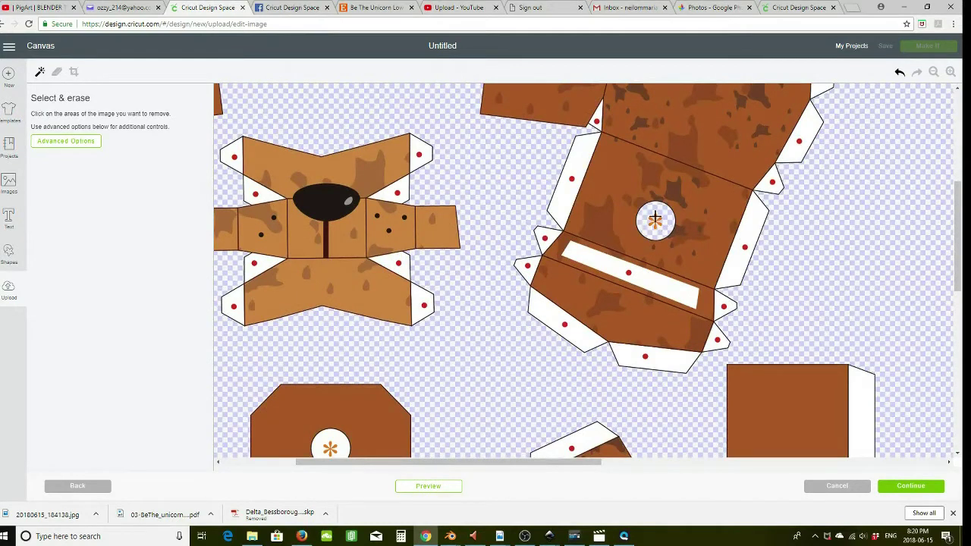
pyautogui.scroll(-5, 332, 297)
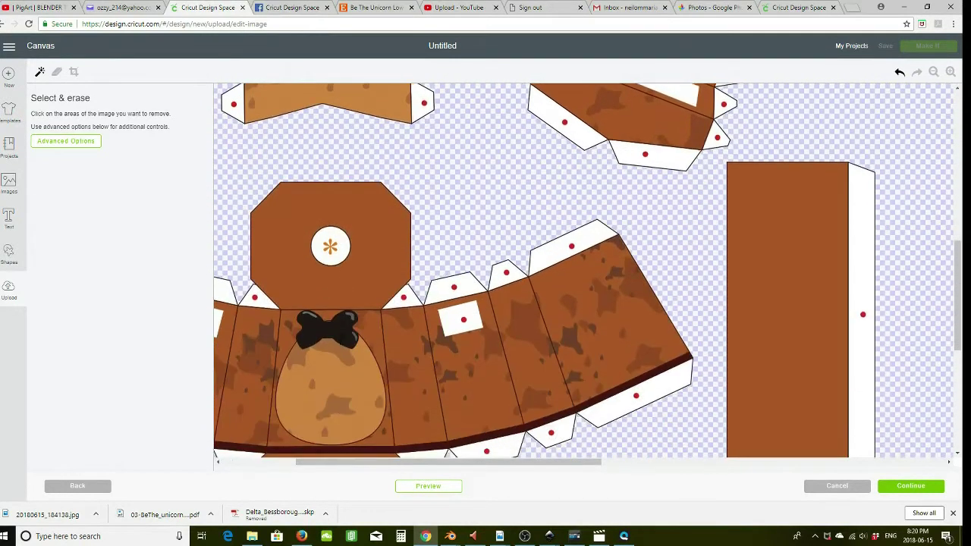
pyautogui.click(334, 246)
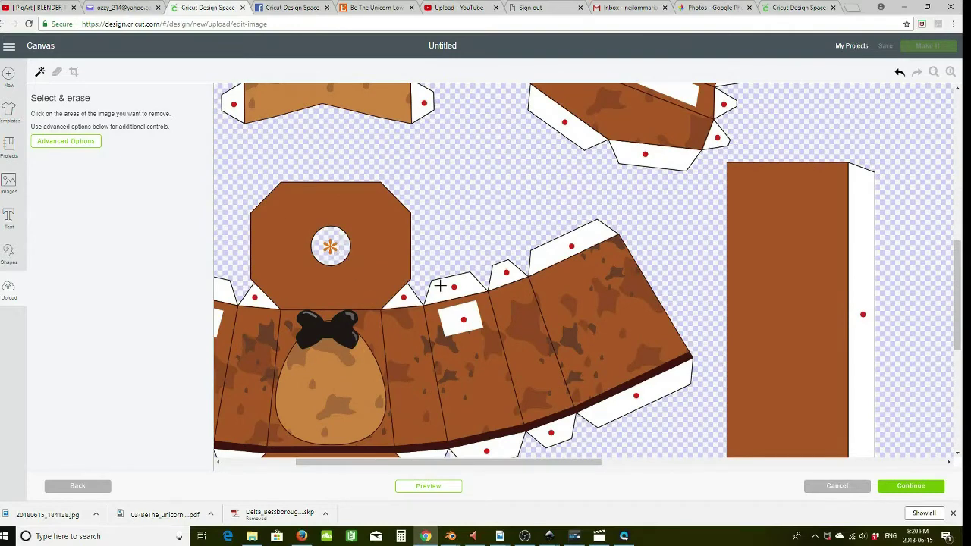
pyautogui.scroll(-5, 440, 285)
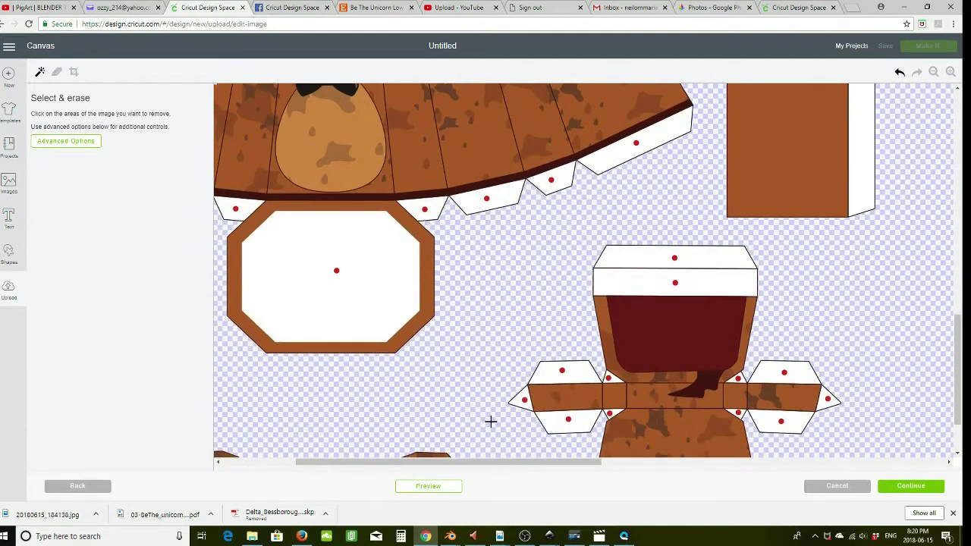
# Make the black ring's white centre transparent, then zoom out to see the whole sheet
pyautogui.hotkey('ctrl', '-')
pyautogui.hotkey('ctrl', '+')
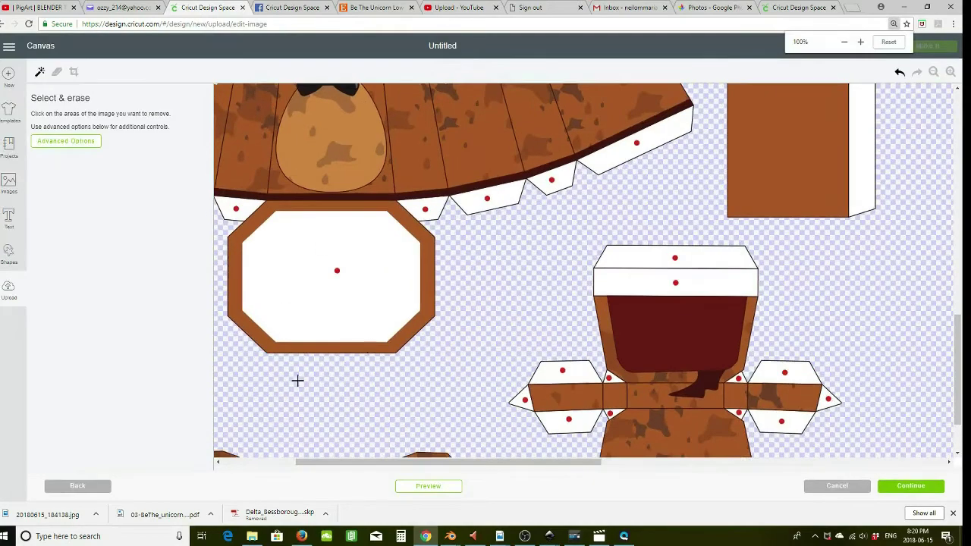
pyautogui.scroll(-1, 592, 251)
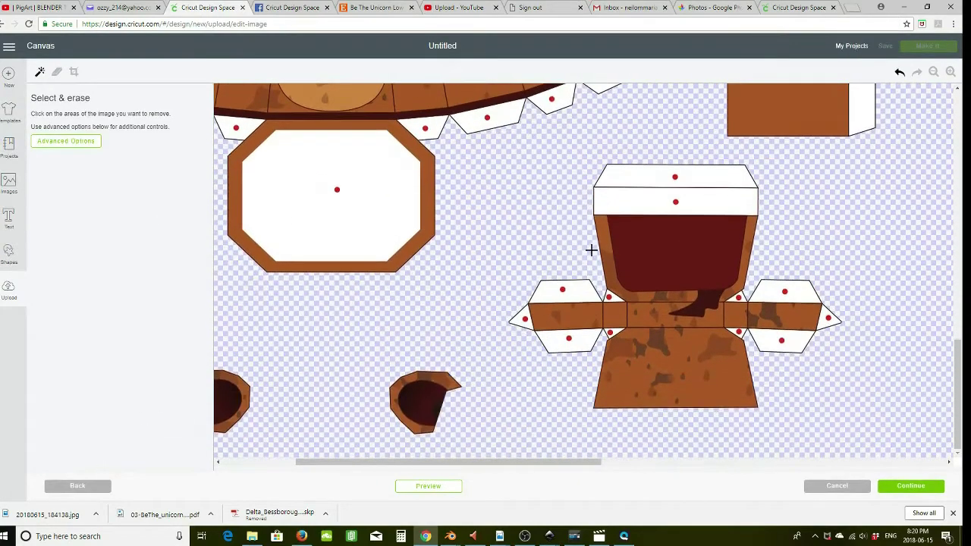
pyautogui.moveTo(537, 461); pyautogui.dragTo(895, 439)
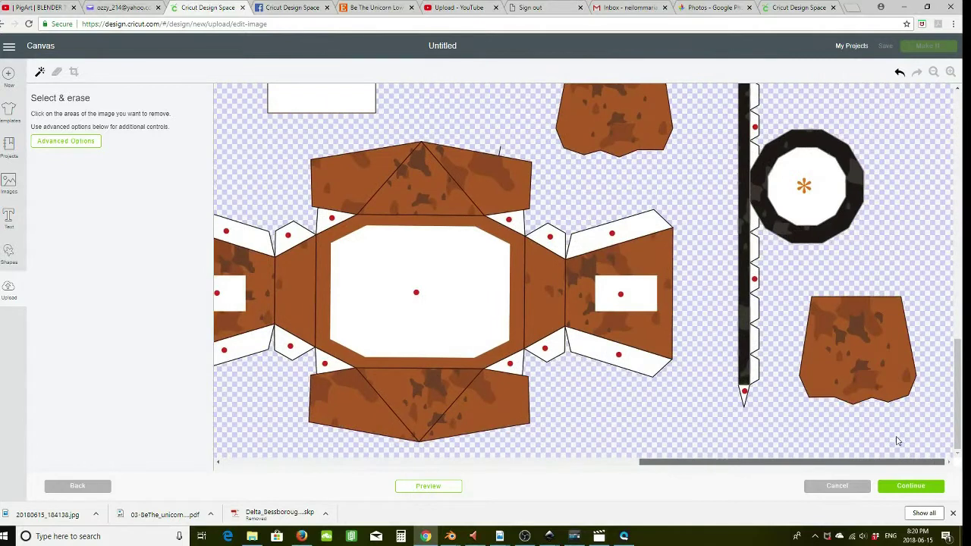
pyautogui.click(805, 189)
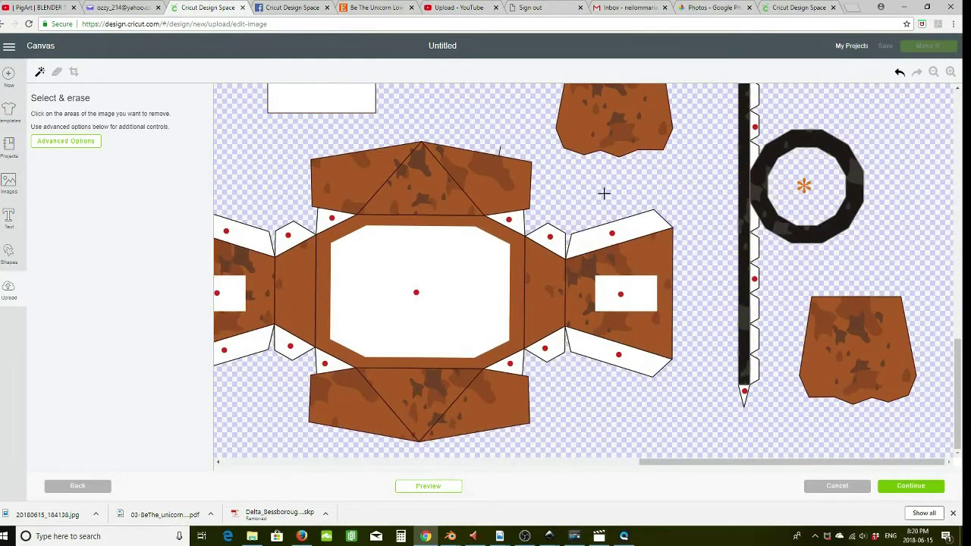
pyautogui.click(934, 71)
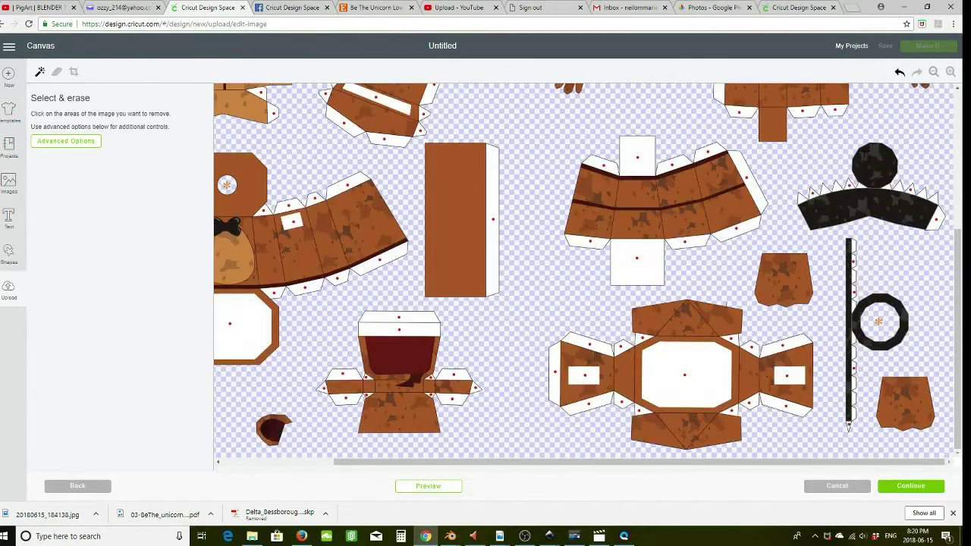
pyautogui.click(934, 71)
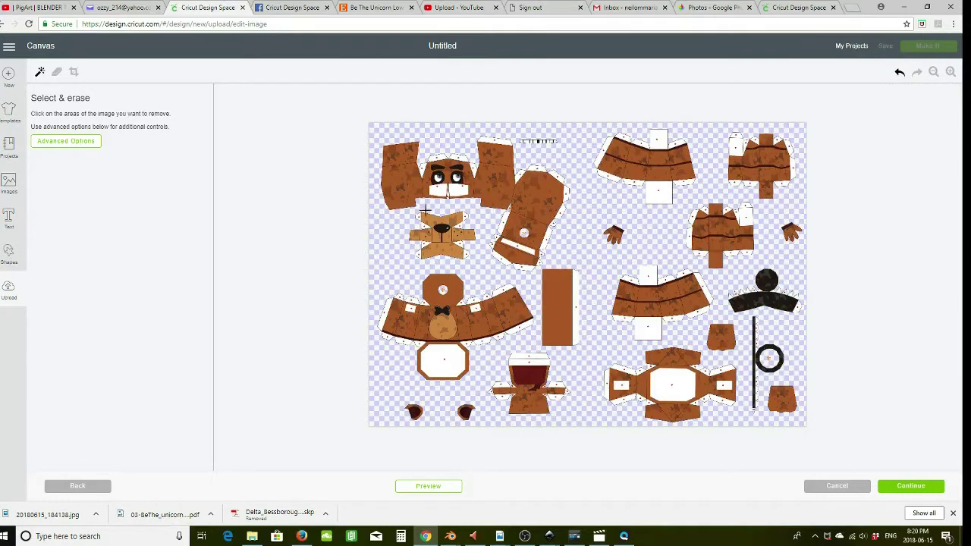
pyautogui.click(57, 71)
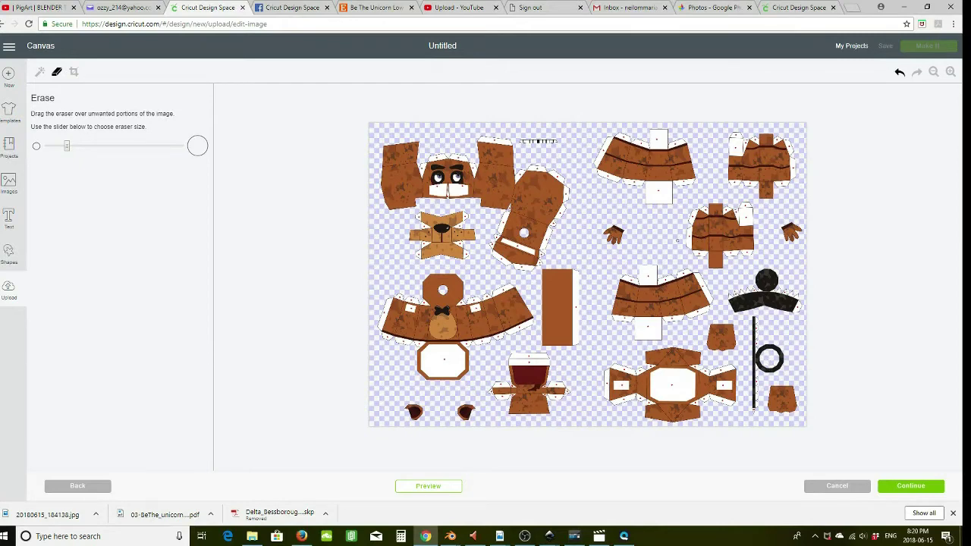
# Save the cleaned image as a print-then-cut image named Freddy
pyautogui.click(912, 486)
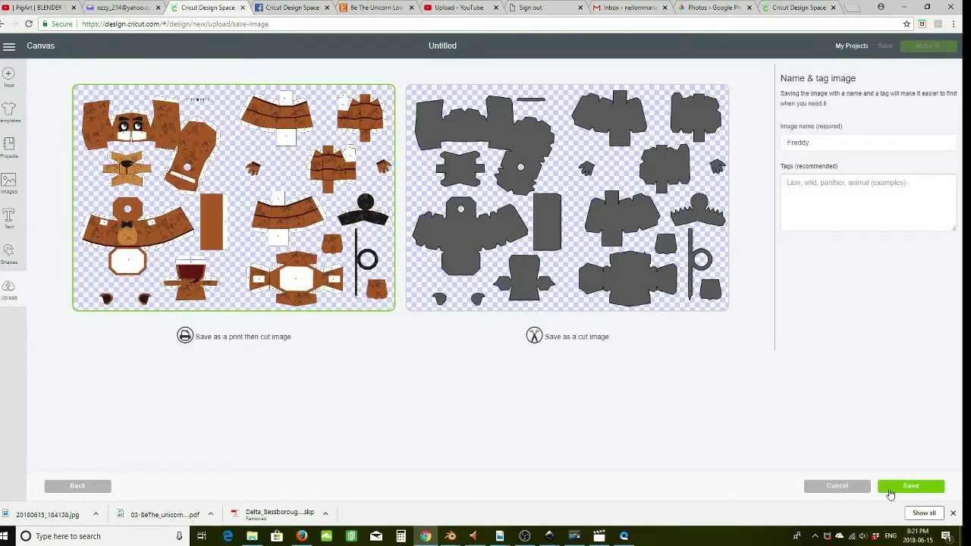
pyautogui.click(914, 490)
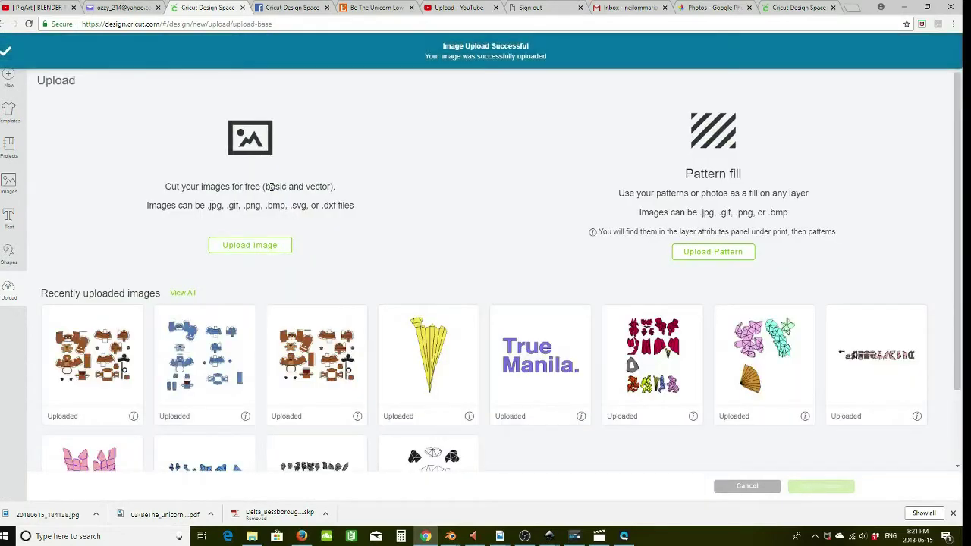
# Insert the Freddy upload onto the canvas as a 23.364 × 16.111 in layer and nudge it
pyautogui.click(100, 349)
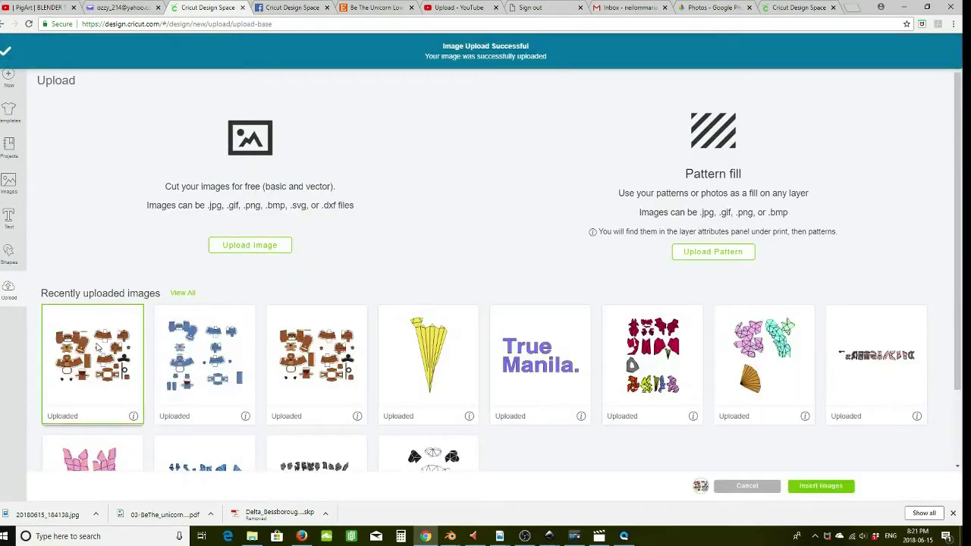
pyautogui.click(824, 489)
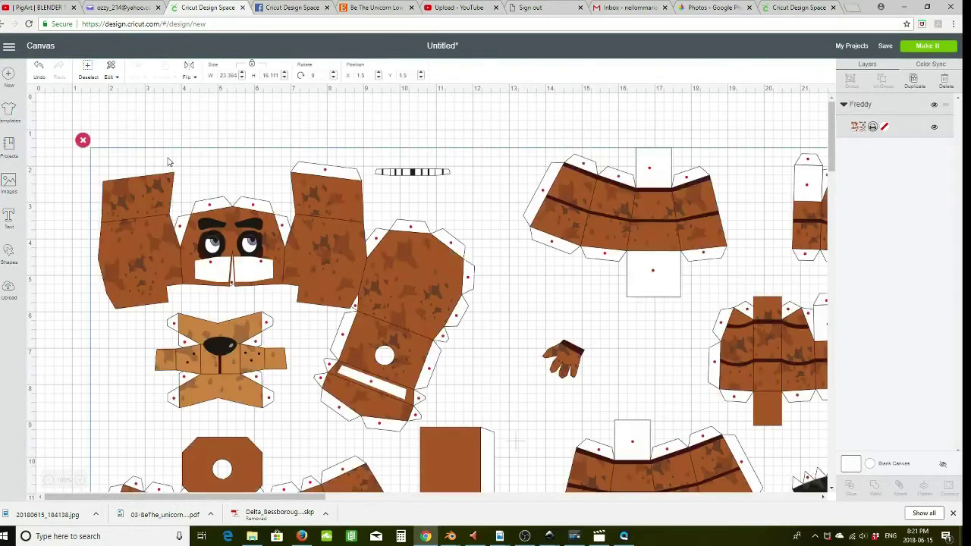
pyautogui.moveTo(295, 241)
pyautogui.mouseDown()
pyautogui.moveTo(307, 222)
pyautogui.moveTo(306, 236)
pyautogui.mouseUp()
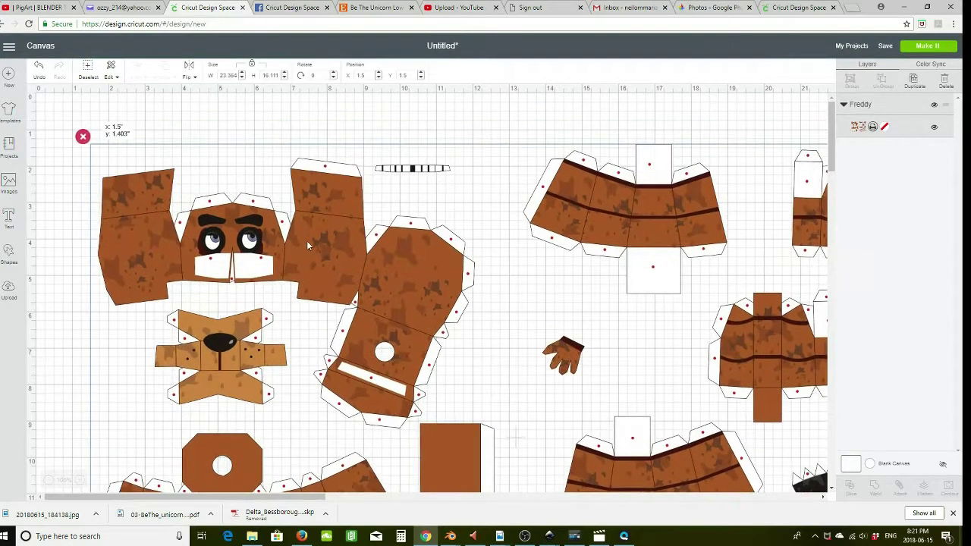
# Scale the Freddy image up to 46.864 × 32.316 in near the canvas top-left
pyautogui.click(48, 480)
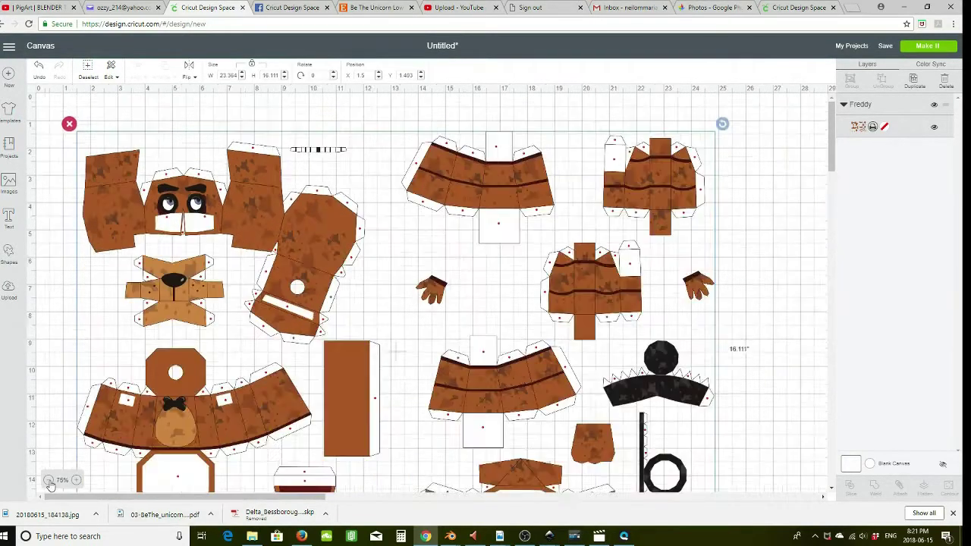
pyautogui.click(49, 480)
pyautogui.click(49, 480)
pyautogui.moveTo(98, 131); pyautogui.dragTo(166, 178)
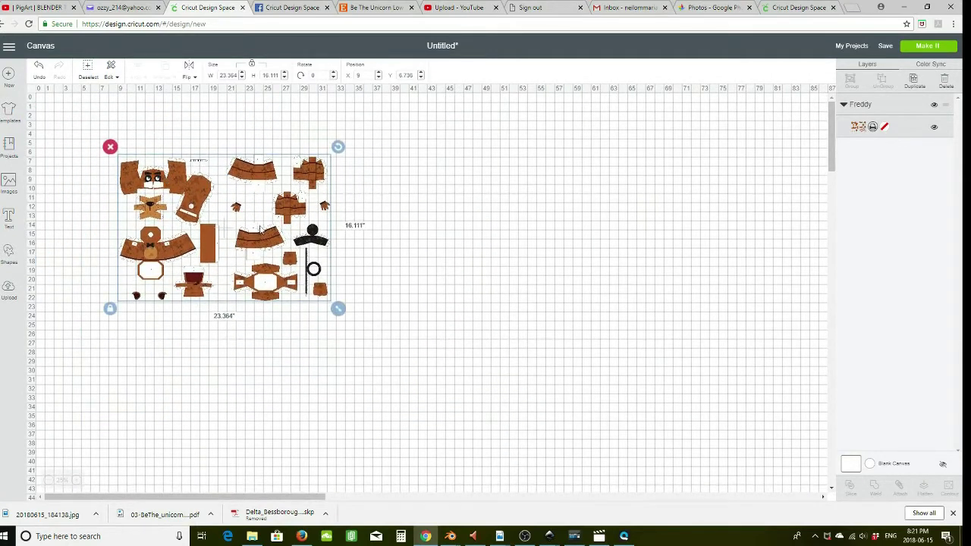
pyautogui.moveTo(338, 309); pyautogui.dragTo(410, 357)
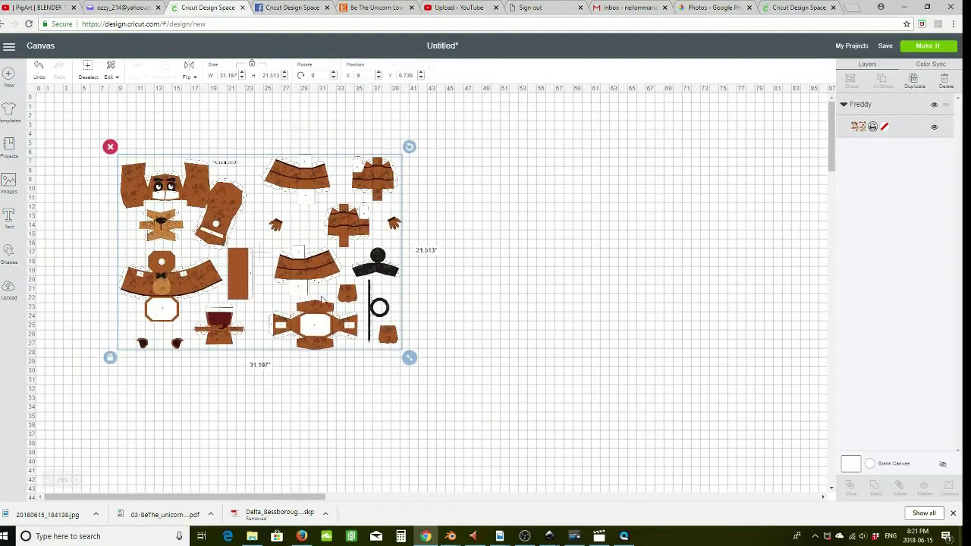
pyautogui.moveTo(318, 281); pyautogui.dragTo(269, 255)
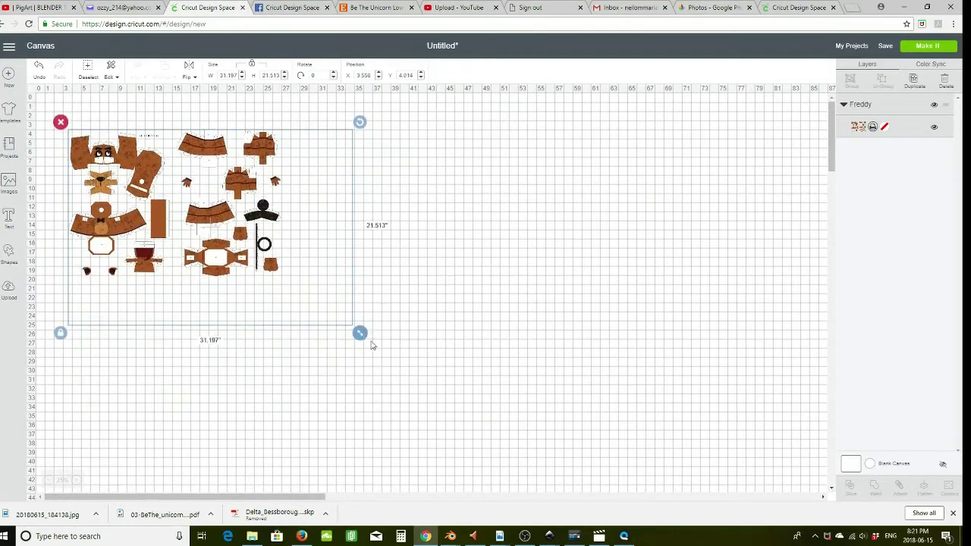
pyautogui.moveTo(361, 333); pyautogui.dragTo(400, 361)
pyautogui.moveTo(438, 425); pyautogui.dragTo(502, 430)
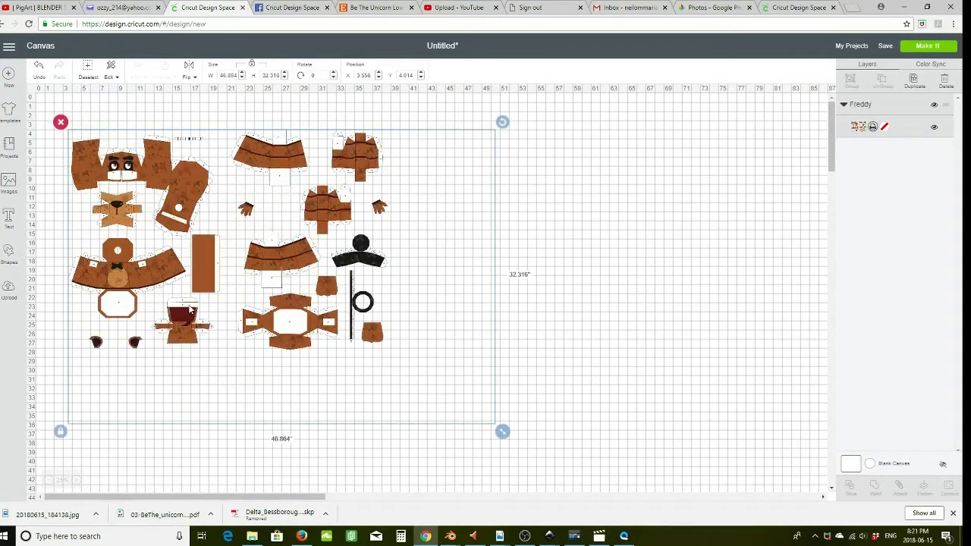
pyautogui.click(10, 251)
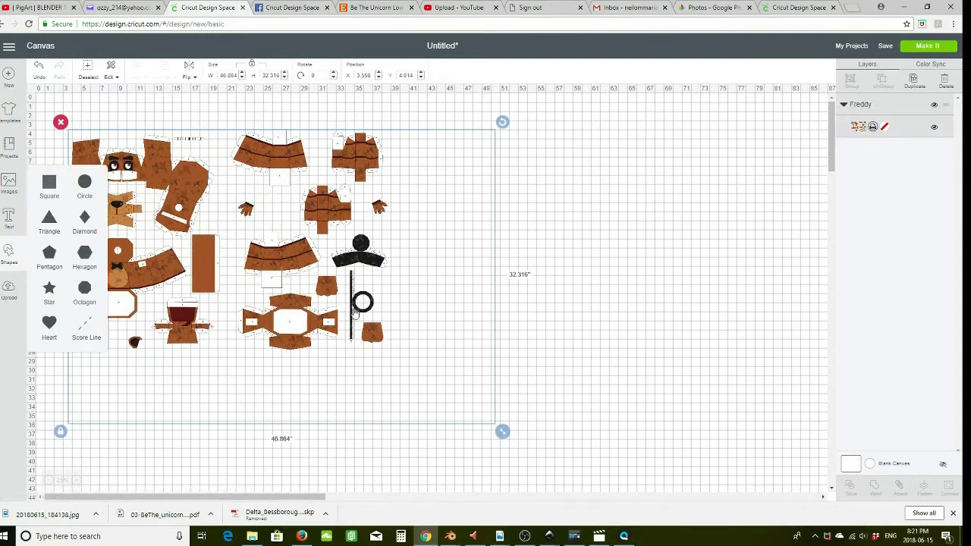
# Place a square over one hand of the Freddy template and slice everything with it
pyautogui.click(48, 183)
pyautogui.moveTo(68, 127); pyautogui.dragTo(336, 262)
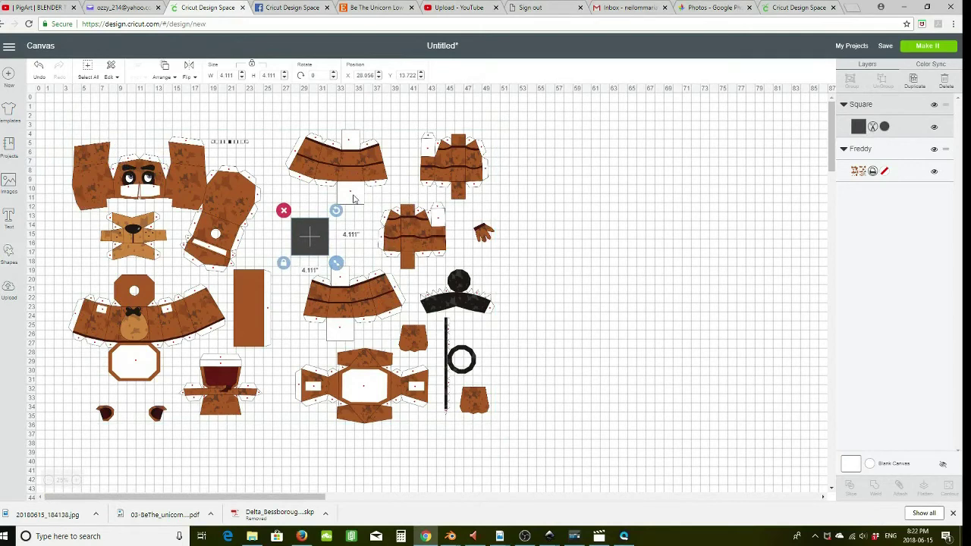
pyautogui.hotkey('ctrl', 'a')
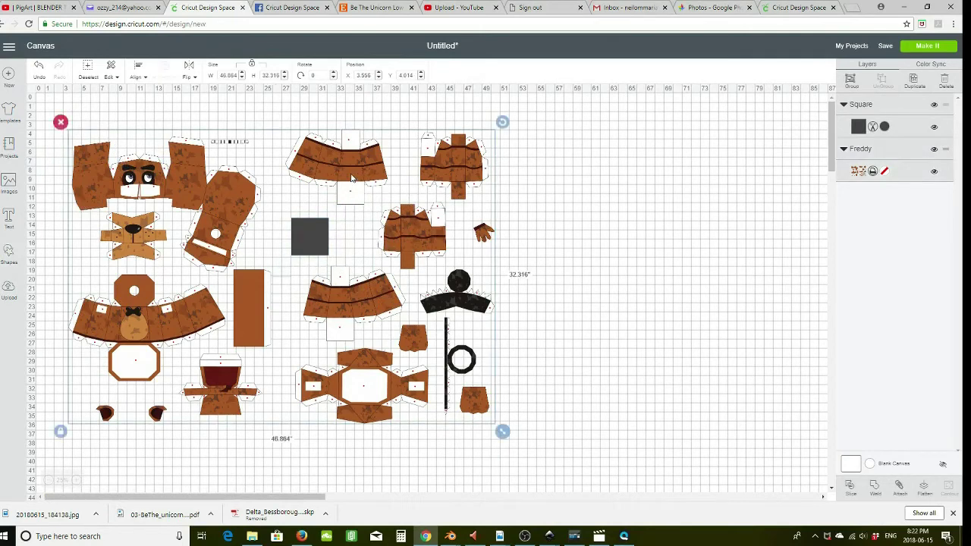
pyautogui.click(849, 486)
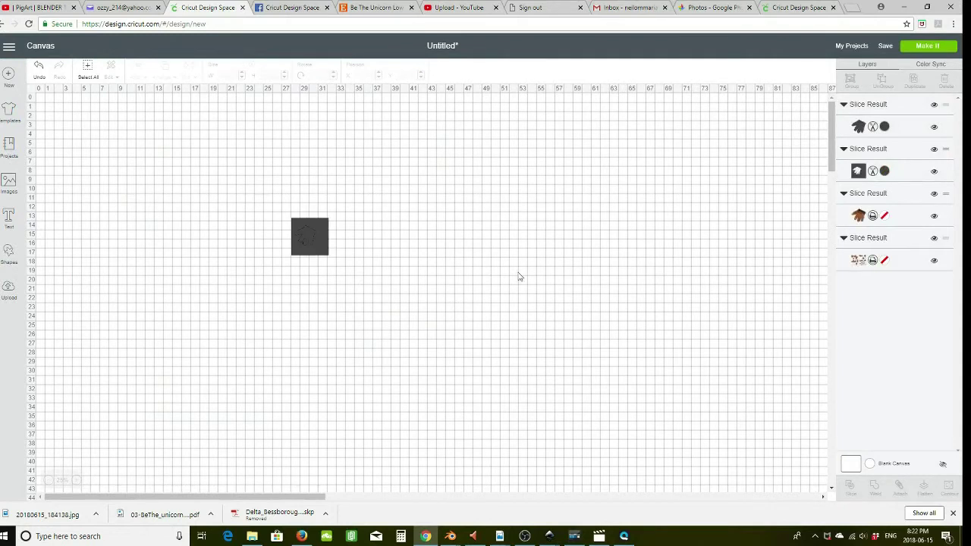
# Delete the leftover square and dark hand pieces, then move the 2.348 × 2.19 in brown hand right
pyautogui.moveTo(323, 250); pyautogui.dragTo(635, 309)
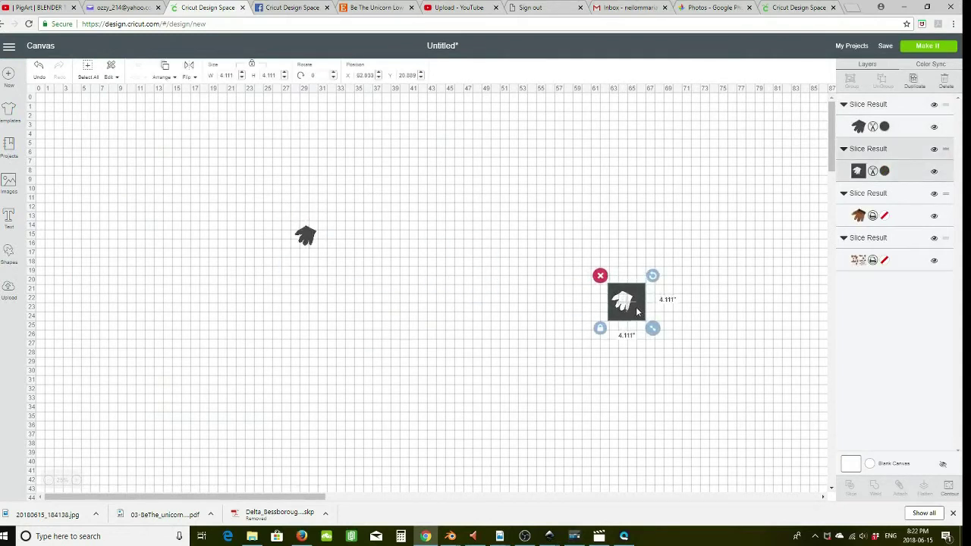
pyautogui.press('Delete')
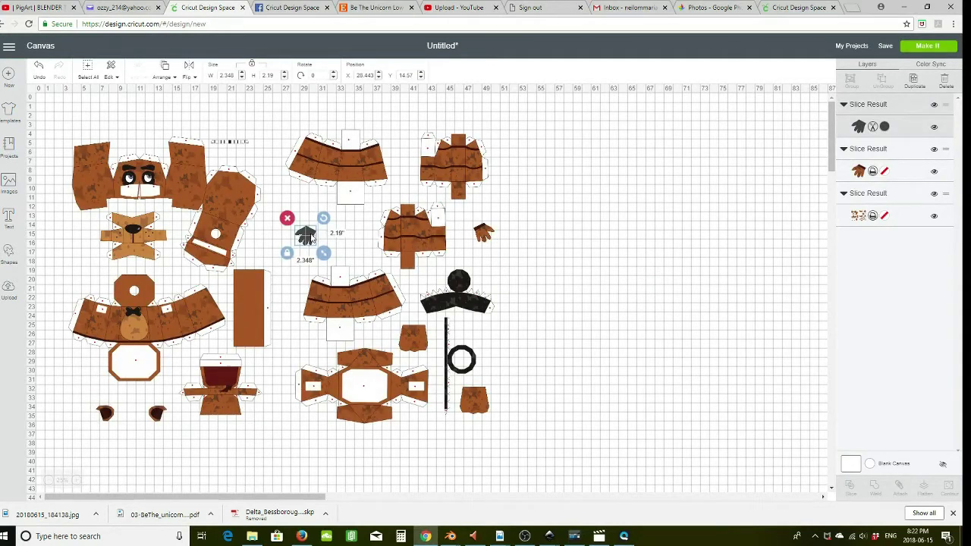
pyautogui.moveTo(305, 237); pyautogui.dragTo(342, 233)
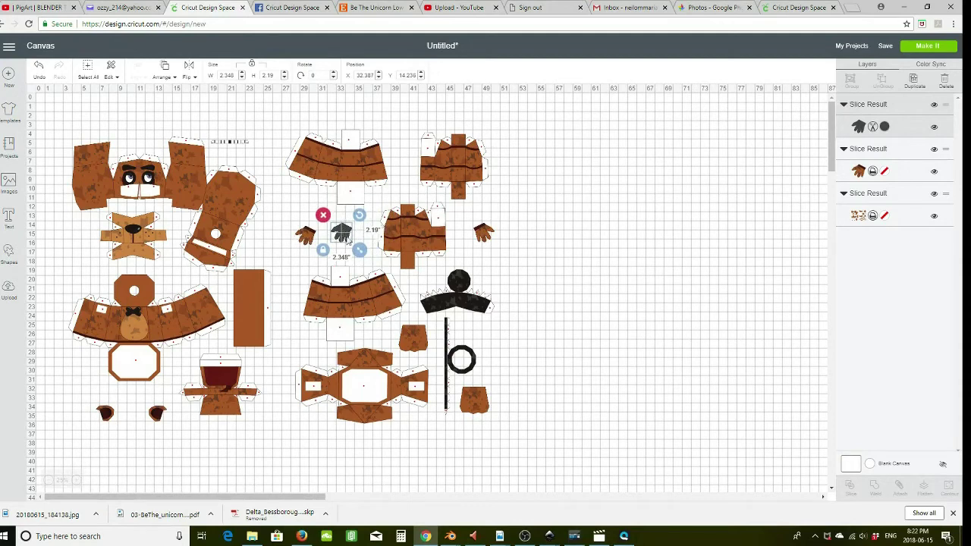
pyautogui.press('Delete')
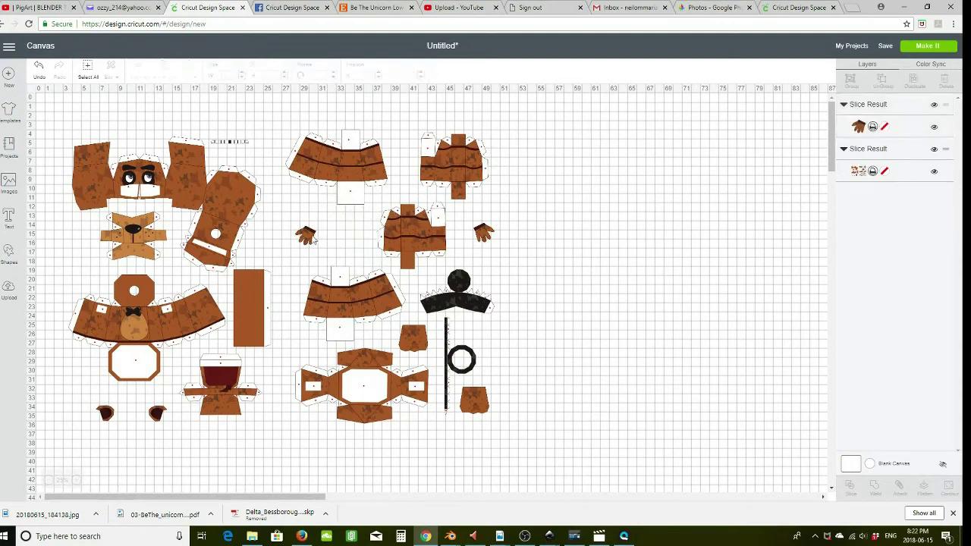
pyautogui.moveTo(309, 240); pyautogui.dragTo(548, 198)
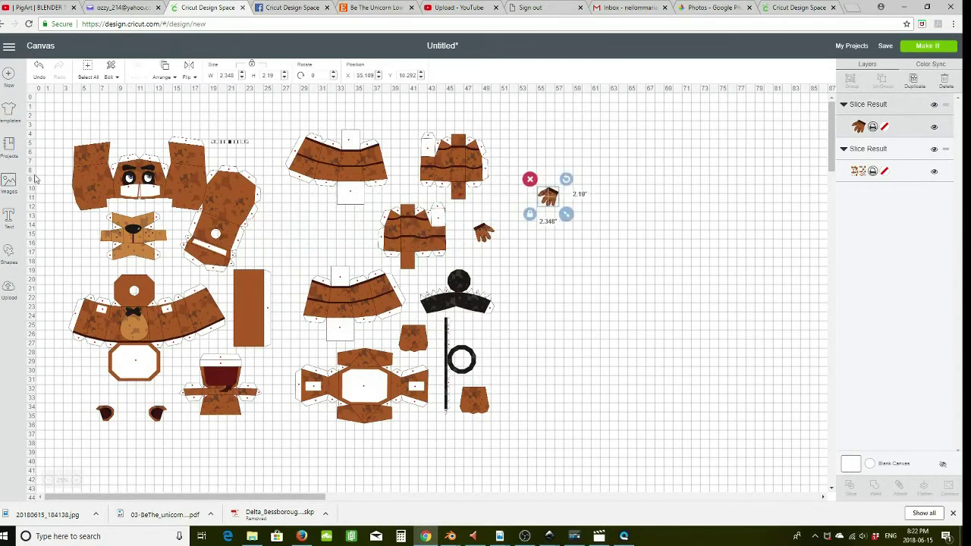
# Place a circle over the other hand and slice the whole template with it
pyautogui.click(10, 253)
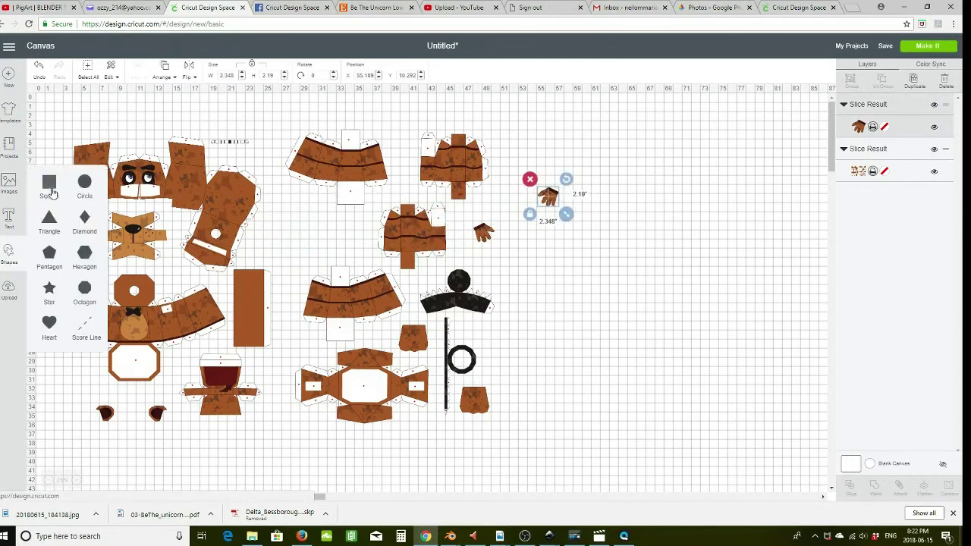
pyautogui.click(84, 184)
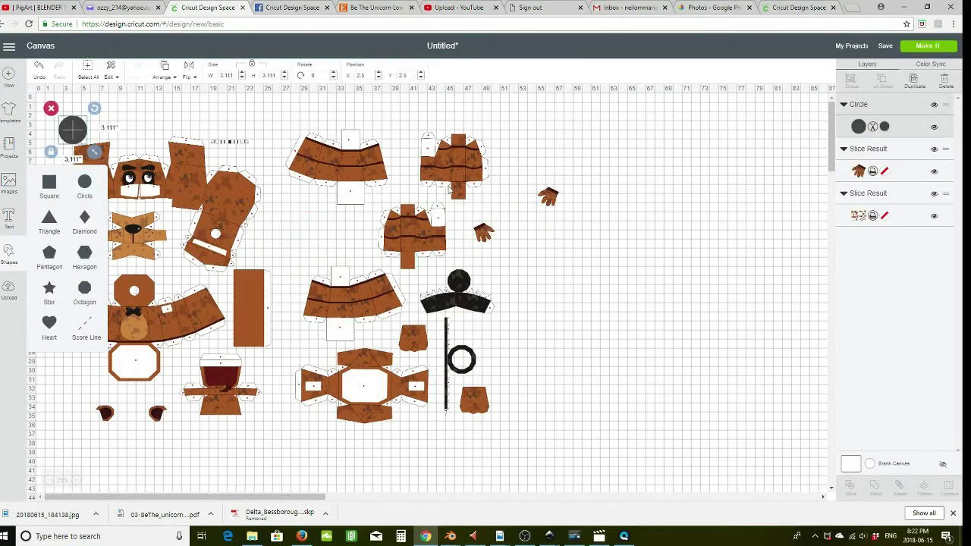
pyautogui.moveTo(70, 134); pyautogui.dragTo(479, 238)
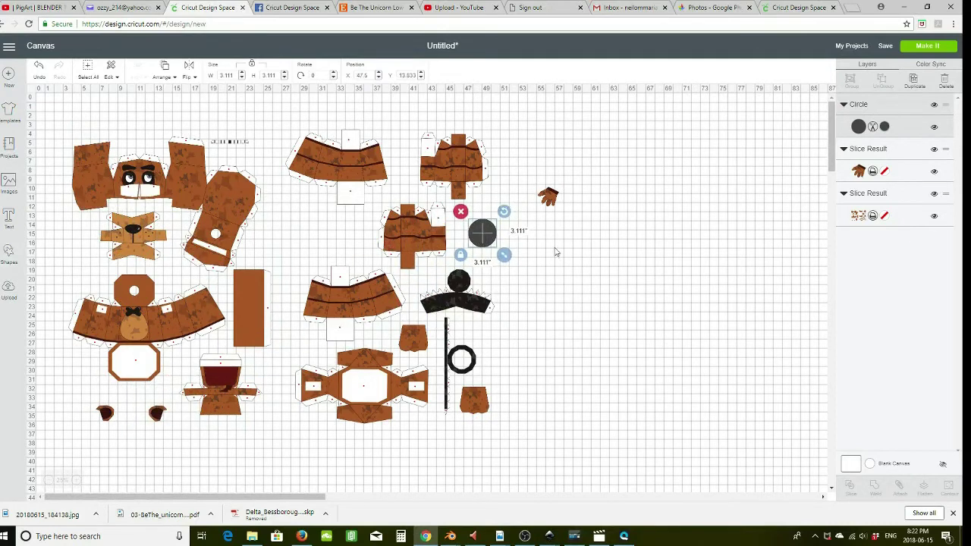
pyautogui.hotkey('ctrl', 'a')
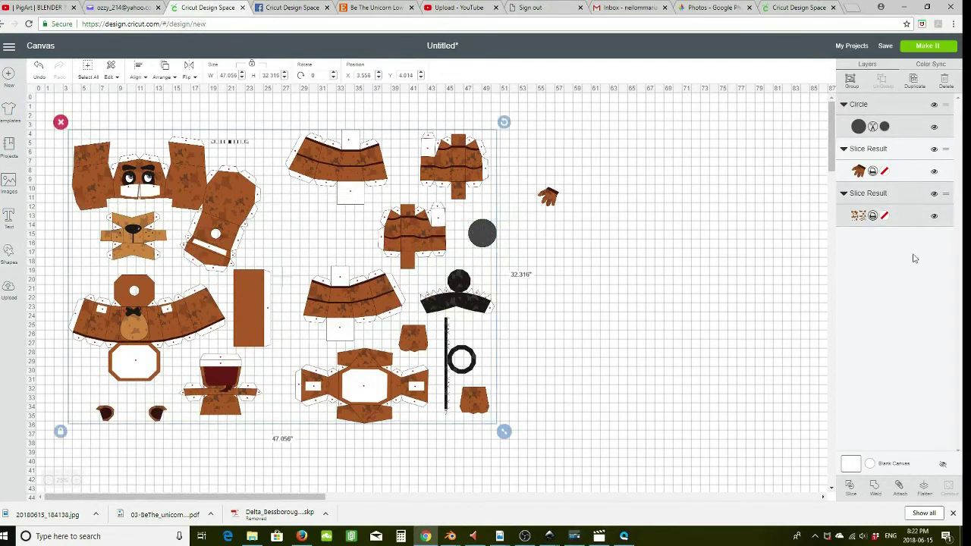
pyautogui.click(853, 492)
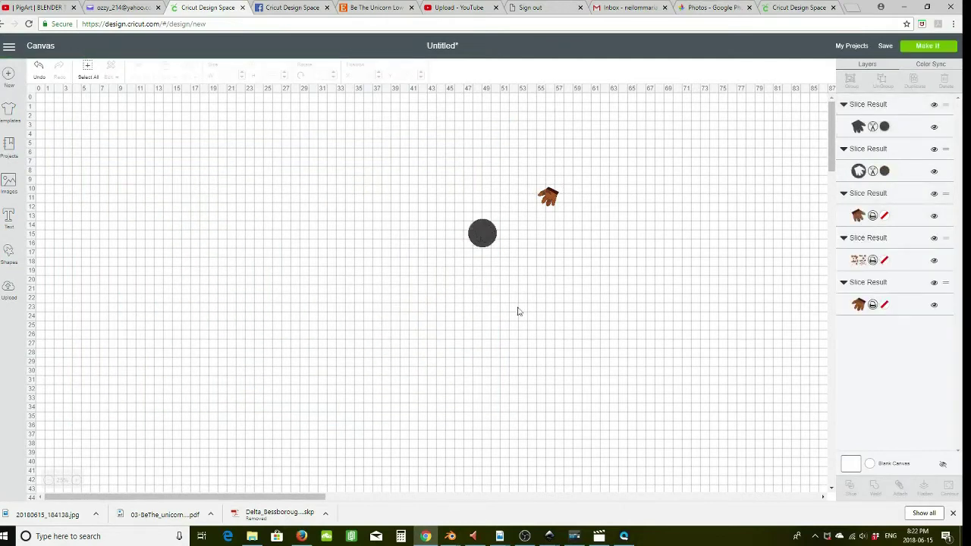
# Delete the dark leftover and set the 2.359 × 2.173 in second hand beside the first
pyautogui.moveTo(488, 236); pyautogui.dragTo(547, 268)
pyautogui.press('Delete')
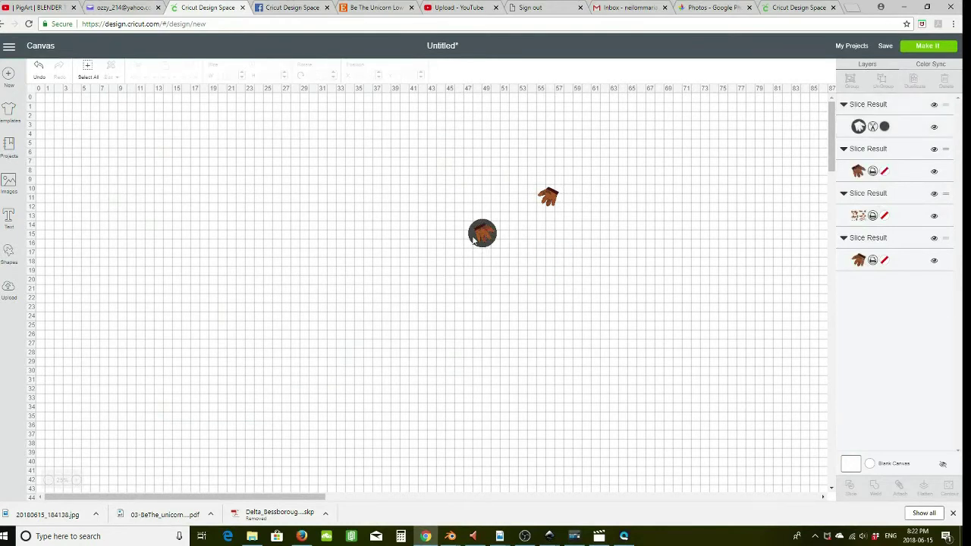
pyautogui.click(473, 240)
pyautogui.moveTo(486, 233); pyautogui.dragTo(523, 186)
pyautogui.click(529, 201)
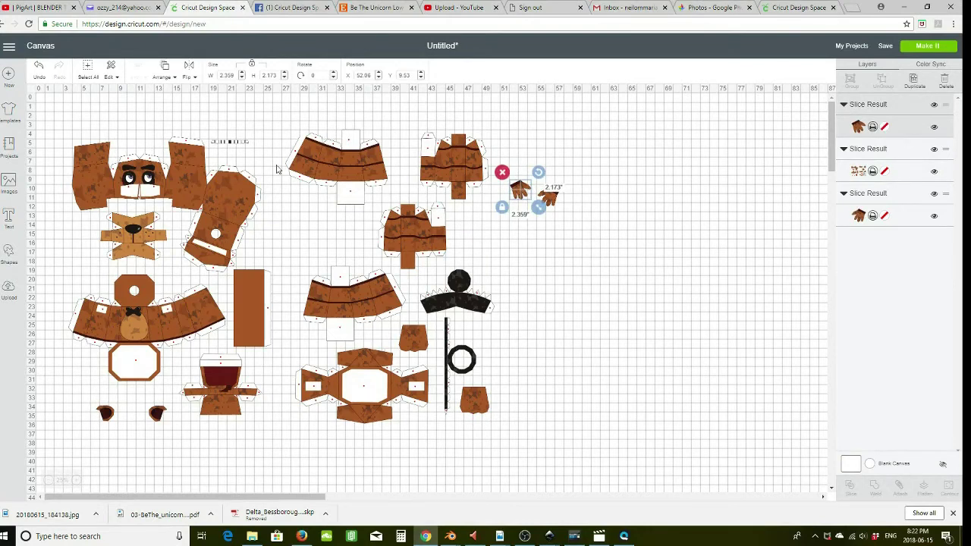
pyautogui.moveTo(193, 187); pyautogui.dragTo(193, 194)
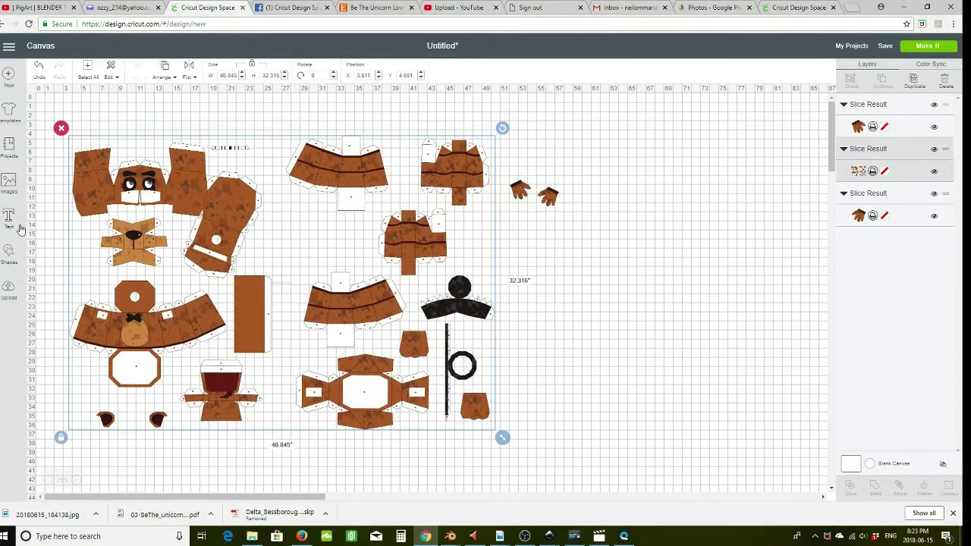
# Cover the top-right template piece with an 8.556 in square and slice it with the template
pyautogui.click(9, 253)
pyautogui.click(47, 188)
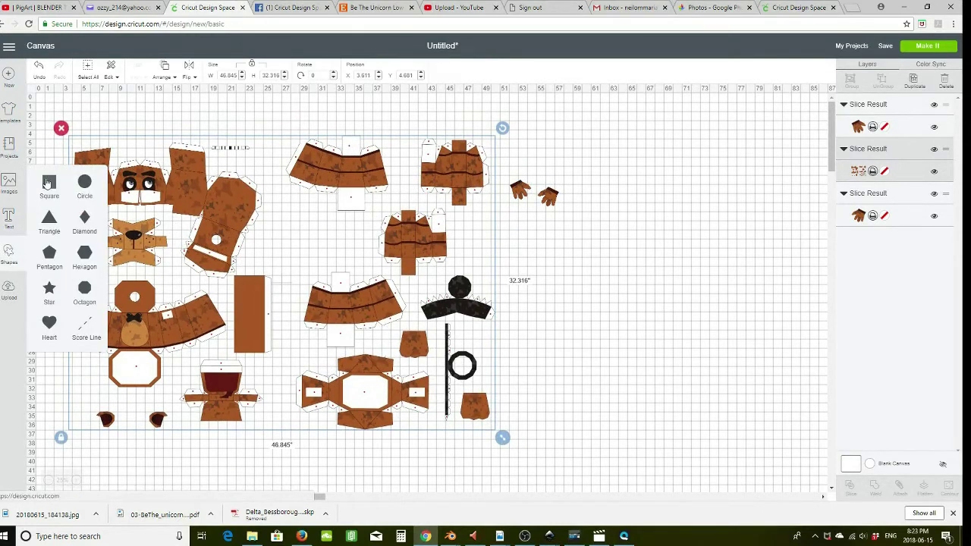
pyautogui.moveTo(88, 132); pyautogui.dragTo(498, 233)
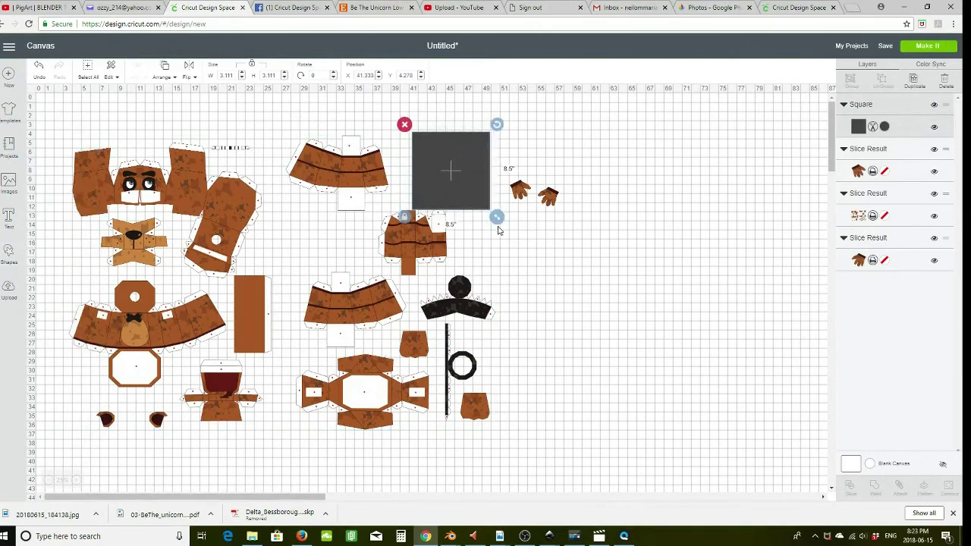
pyautogui.moveTo(453, 168); pyautogui.dragTo(458, 179)
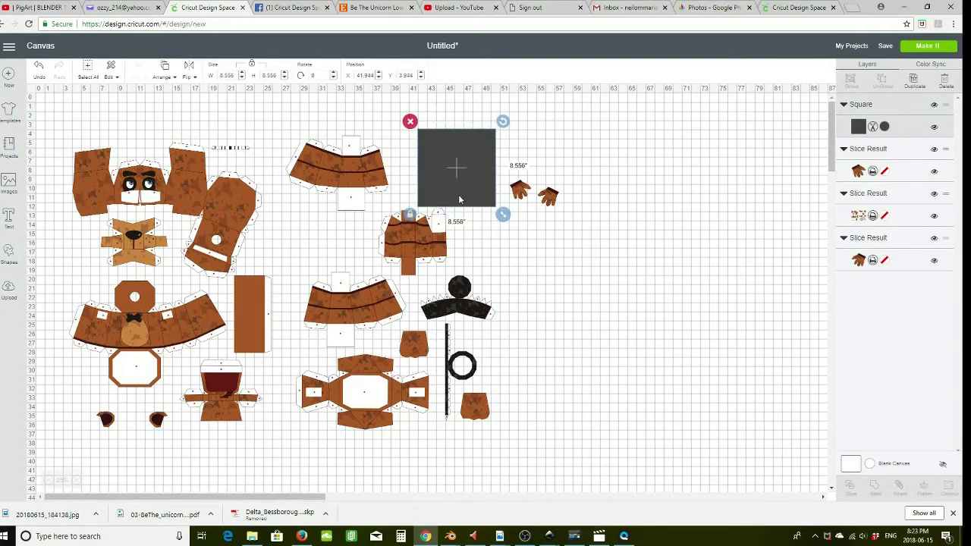
pyautogui.keyDown('shift'); pyautogui.click(367, 176); pyautogui.keyUp('shift')
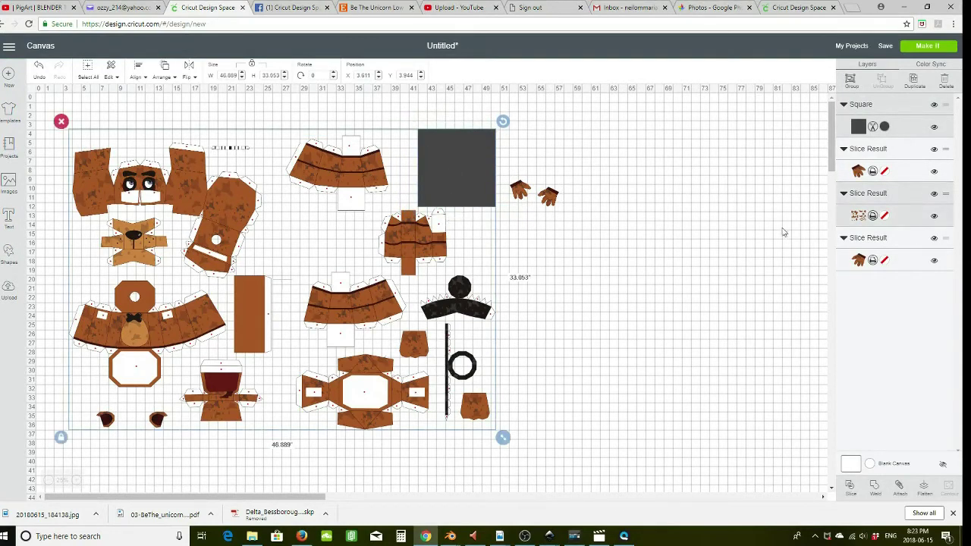
pyautogui.click(850, 491)
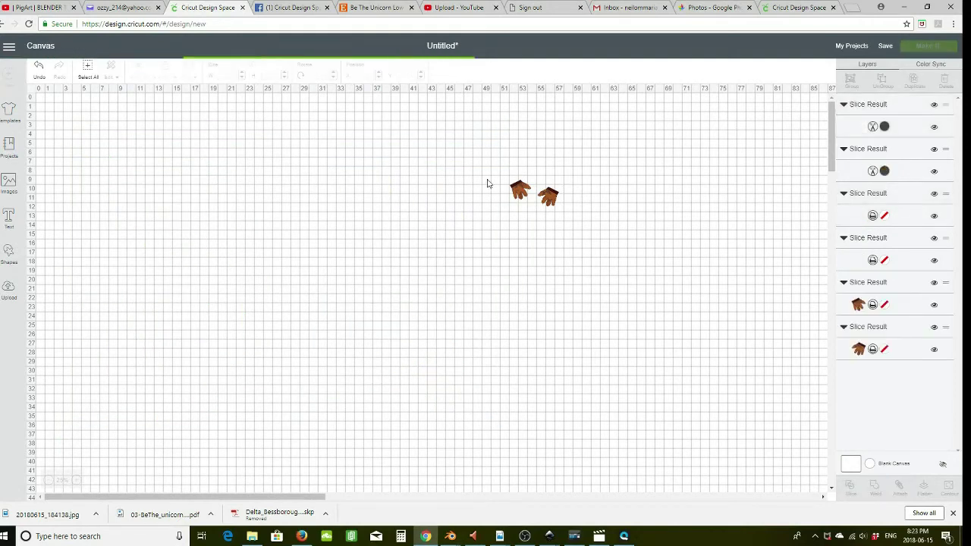
# Delete both dark leftovers, move the 7.508 × 7.369 in body piece beside the hands, and add another square
pyautogui.moveTo(433, 202); pyautogui.dragTo(519, 309)
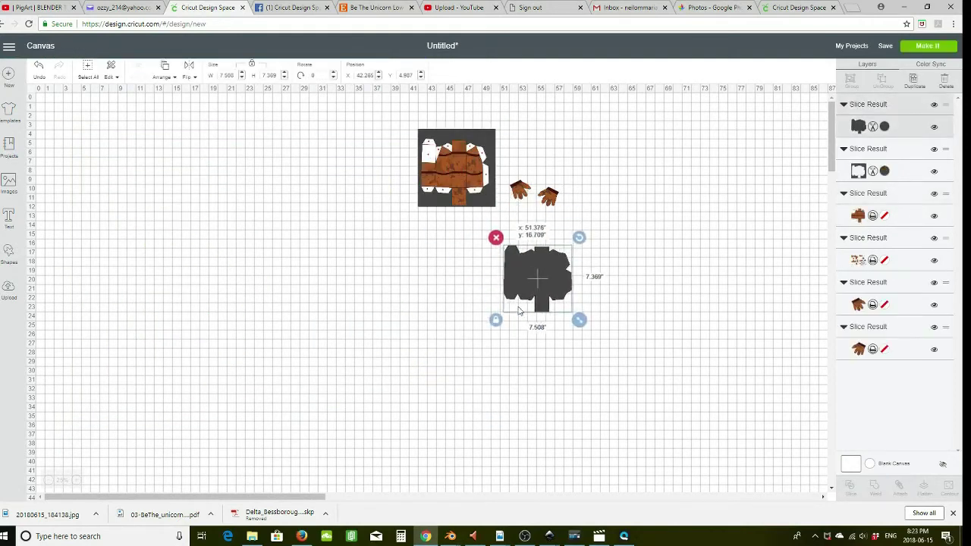
pyautogui.press('Delete')
pyautogui.moveTo(442, 203); pyautogui.dragTo(555, 309)
pyautogui.press('Delete')
pyautogui.moveTo(461, 168); pyautogui.dragTo(620, 189)
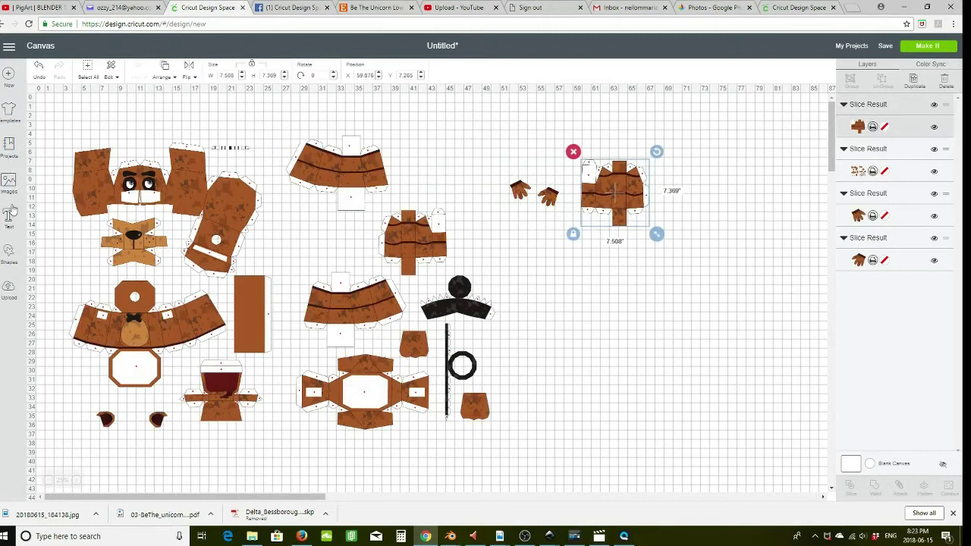
pyautogui.click(10, 257)
pyautogui.click(50, 184)
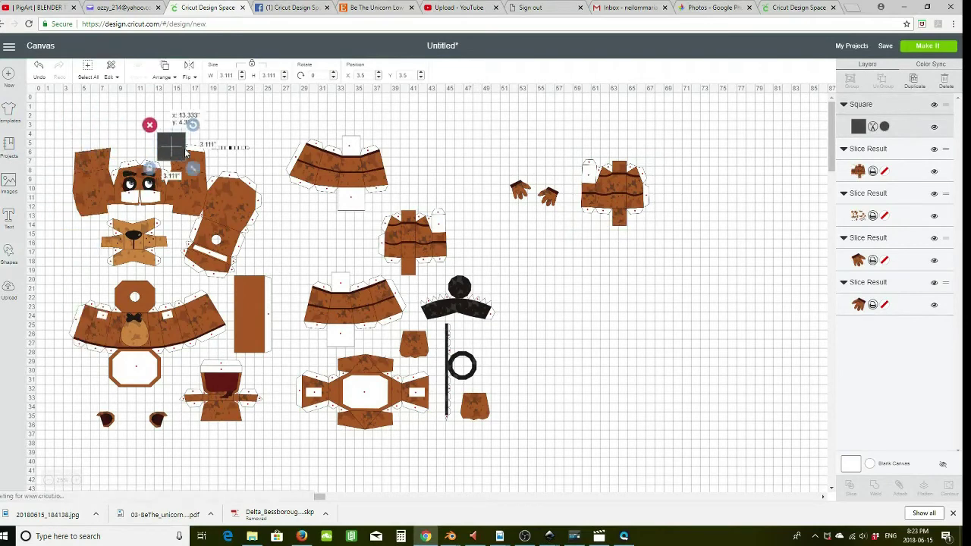